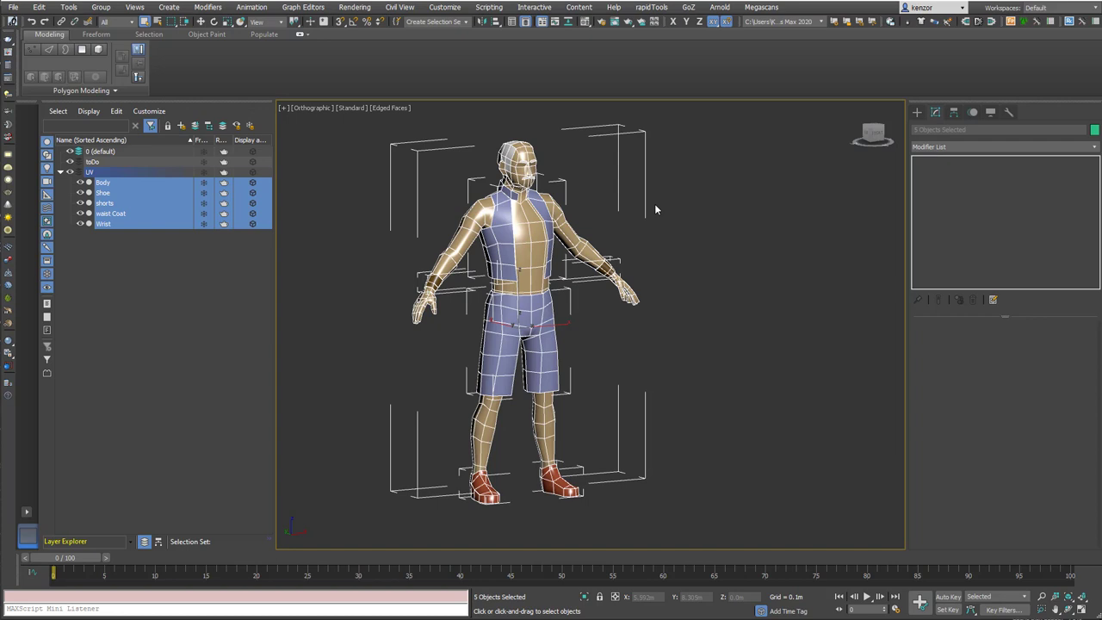
# Select the Body mesh and isolate it, hiding Shoe, shorts, waist Coat and Wrist.
pyautogui.keyDown('alt'); pyautogui.moveTo(736, 286); pyautogui.dragTo(693, 344, button='middle'); pyautogui.keyUp('alt')
pyautogui.click(693, 347)
pyautogui.click(556, 353)
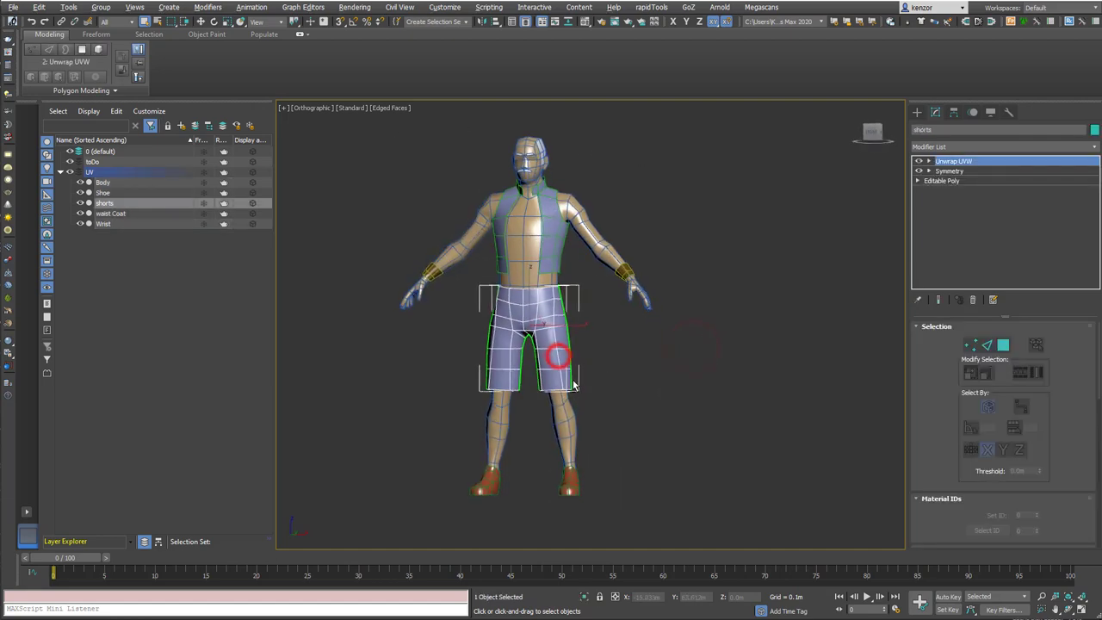
pyautogui.scroll(4, 582, 368)
pyautogui.click(562, 416)
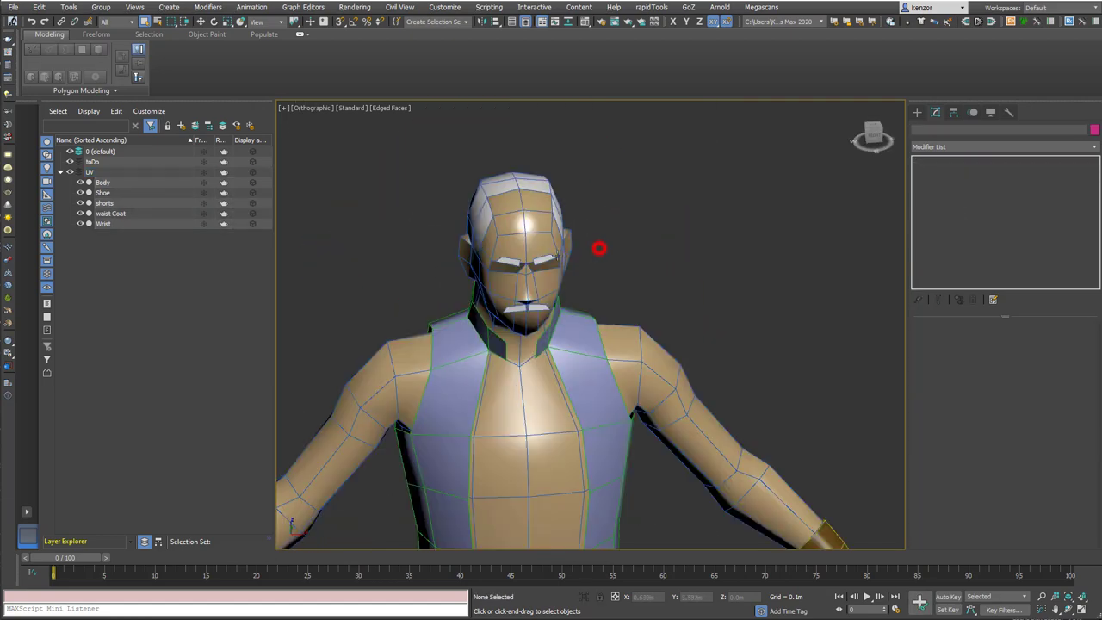
pyautogui.click(551, 248)
pyautogui.keyDown('alt'); pyautogui.moveTo(568, 250); pyautogui.dragTo(593, 201, button='middle'); pyautogui.keyUp('alt')
pyautogui.click(584, 597)
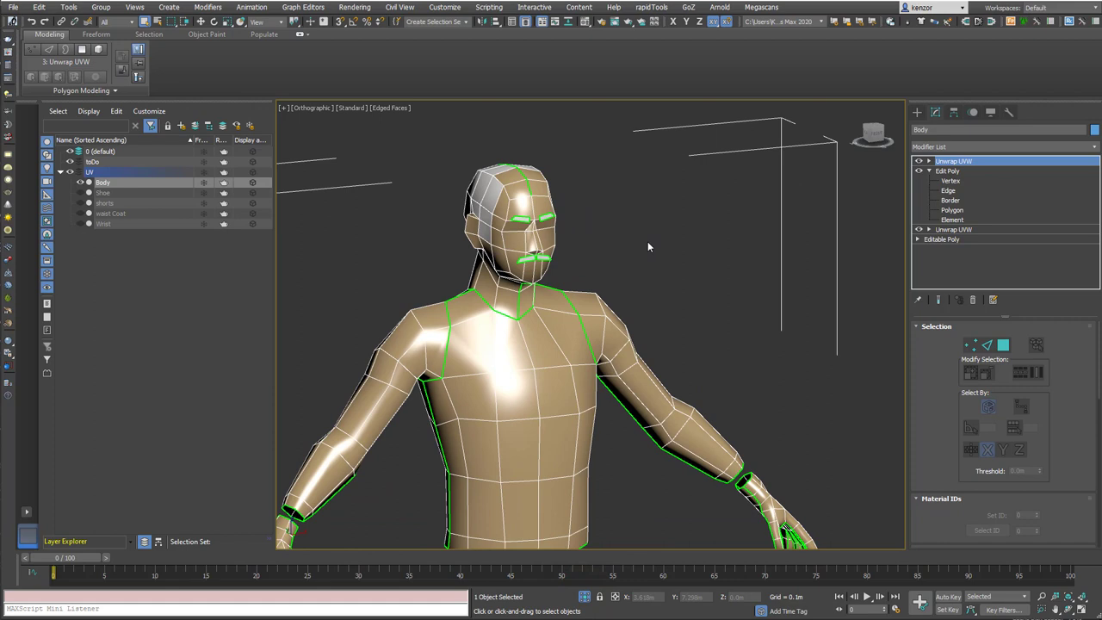
# Add an Edit Poly modifier to the Body mesh.
pyautogui.click(929, 170)
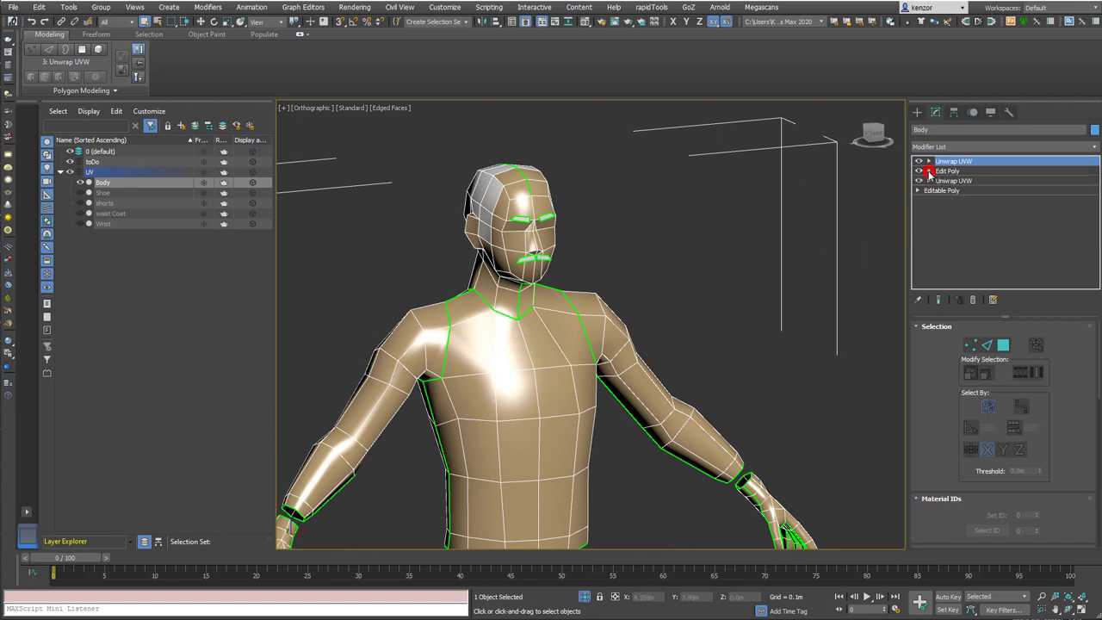
pyautogui.click(1091, 148)
pyautogui.press('e')
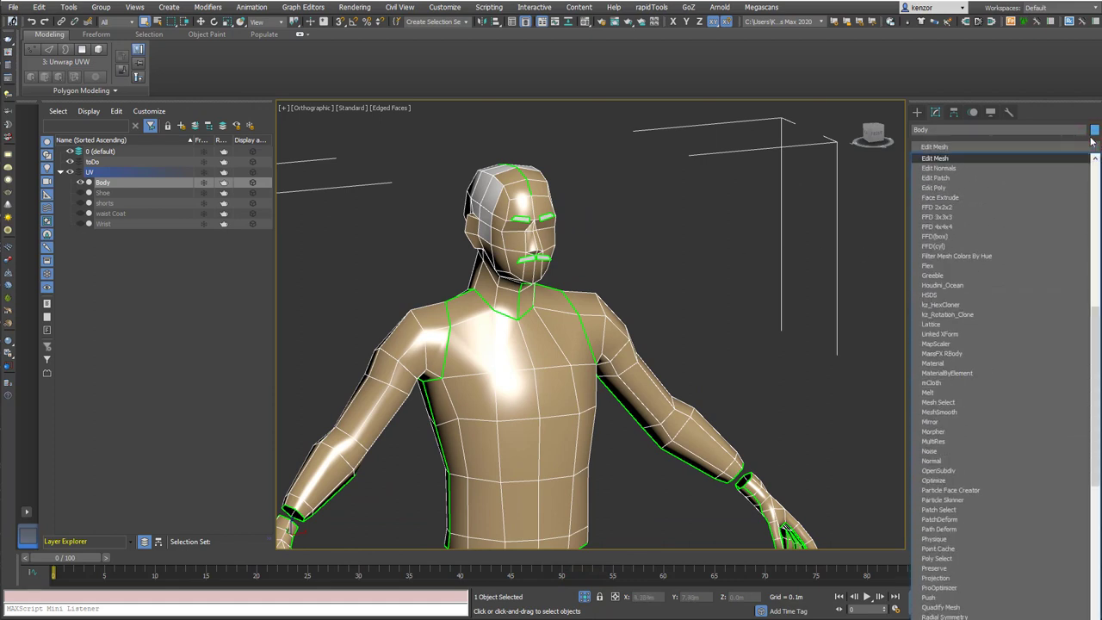
pyautogui.click(937, 187)
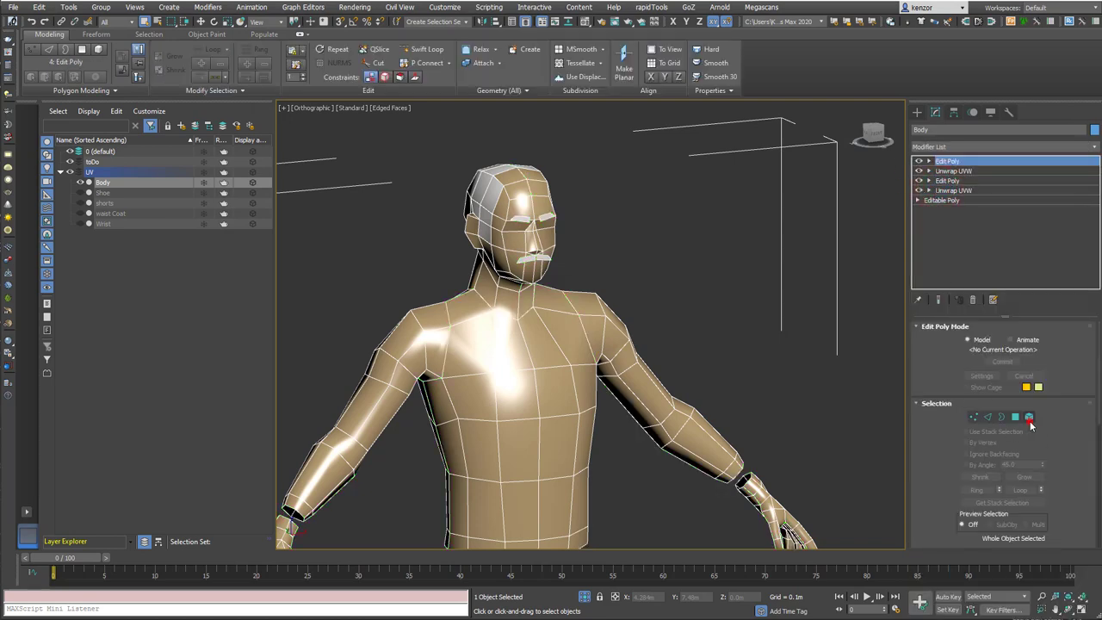
# In Element mode, select both eyebrow pieces and both mustache pieces.
pyautogui.click(1028, 418)
pyautogui.keyDown('alt'); pyautogui.moveTo(573, 231); pyautogui.dragTo(582, 236, button='middle'); pyautogui.keyUp('alt')
pyautogui.scroll(5, 585, 220)
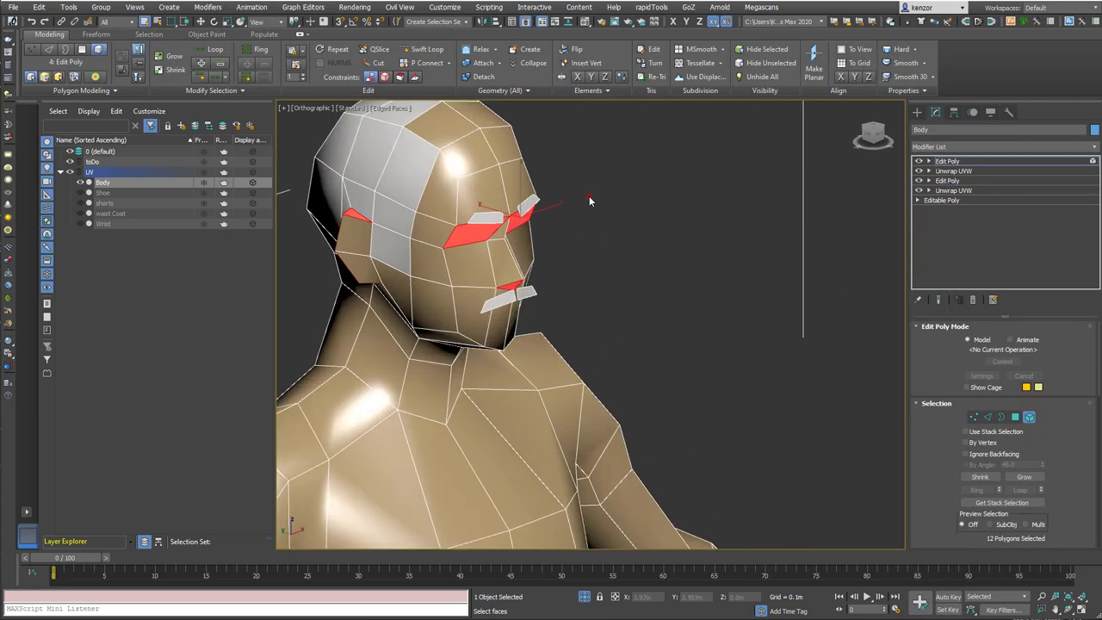
pyautogui.click(591, 200)
pyautogui.click(527, 204)
pyautogui.keyDown('ctrl'); pyautogui.click(488, 217); pyautogui.keyUp('ctrl')
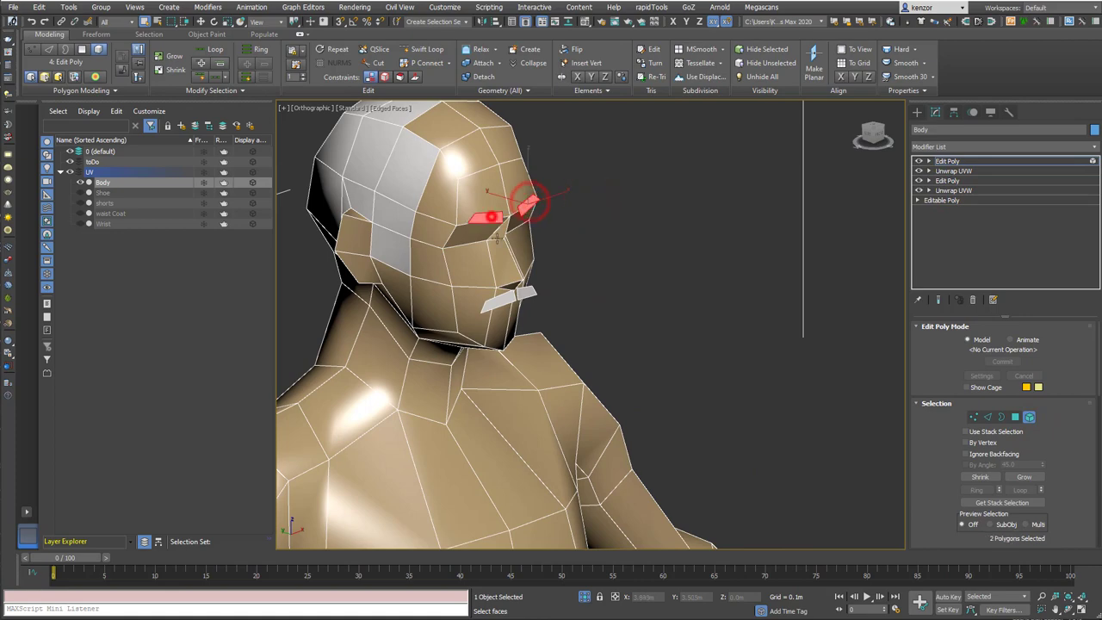
pyautogui.keyDown('ctrl'); pyautogui.click(494, 300); pyautogui.keyUp('ctrl')
pyautogui.keyDown('ctrl'); pyautogui.click(525, 294); pyautogui.keyUp('ctrl')
pyautogui.keyDown('alt'); pyautogui.moveTo(646, 222); pyautogui.dragTo(602, 207, button='middle'); pyautogui.keyUp('alt')
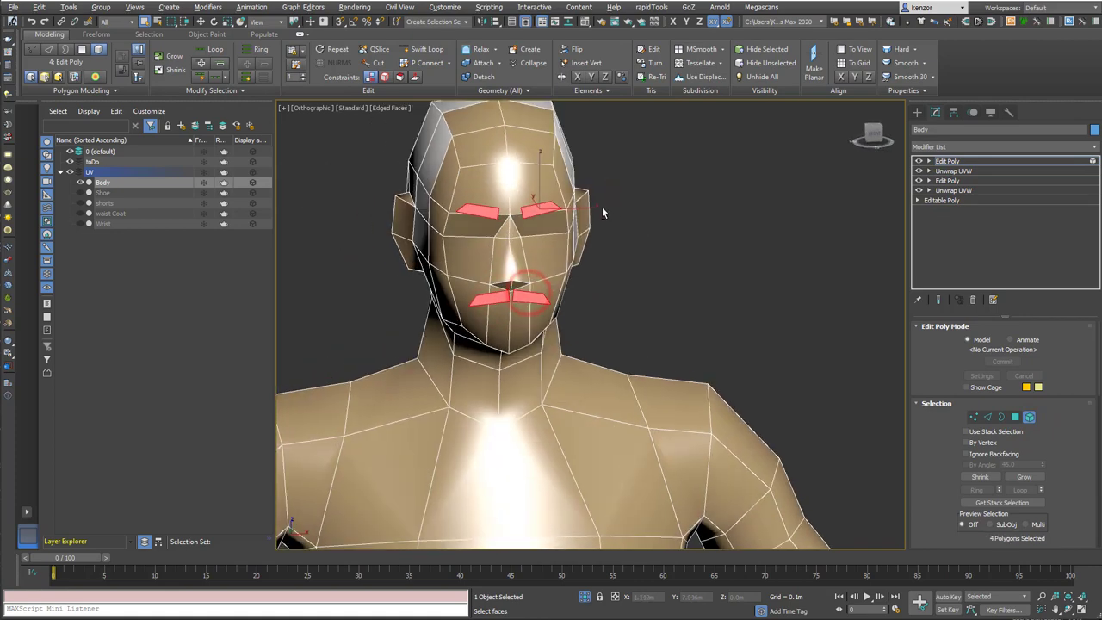
# Detach the selected pieces, not as a clone, into a new object named Hair.
pyautogui.click(483, 77)
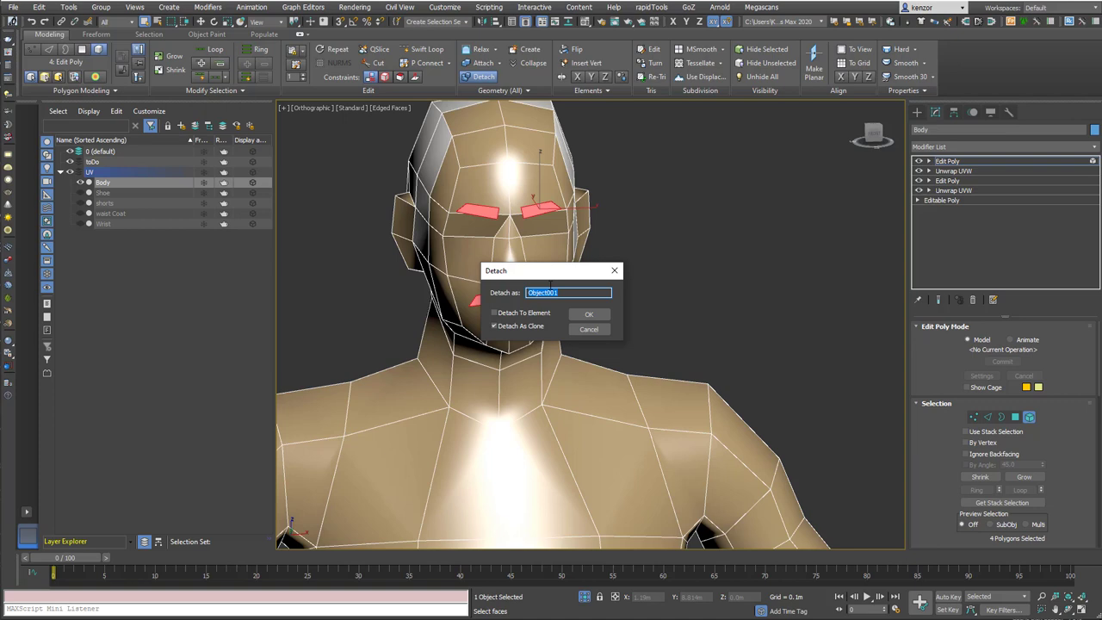
pyautogui.click(494, 325)
pyautogui.click(568, 293)
pyautogui.doubleClick(568, 293)
pyautogui.write('Hair')
pyautogui.press('Return')
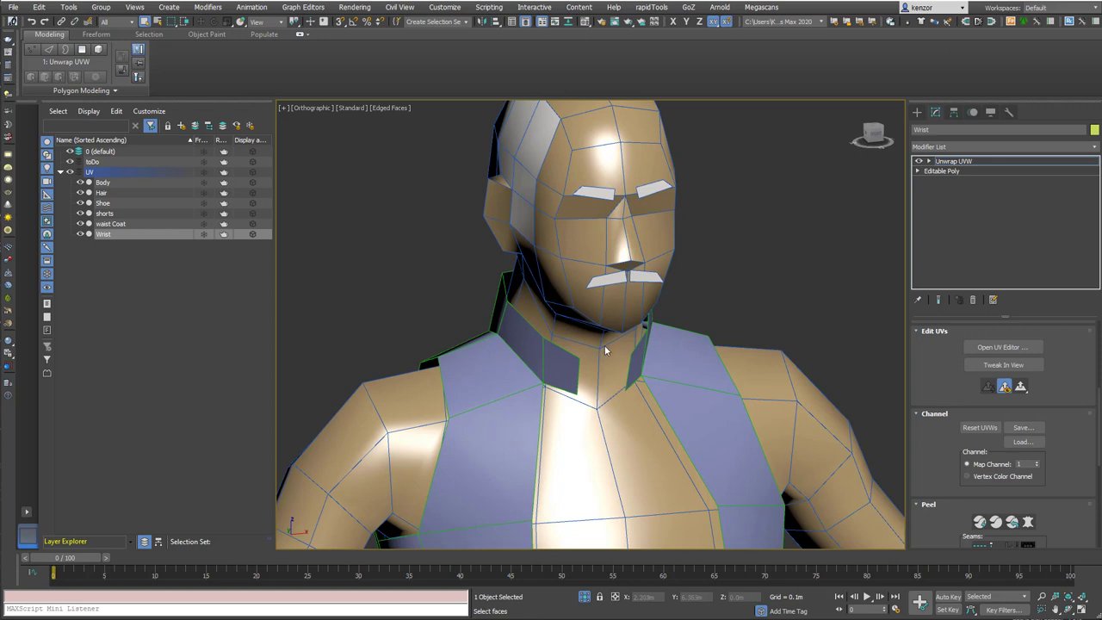
# Select all six character objects and apply a single shared Unwrap UVW modifier.
pyautogui.click(729, 236)
pyautogui.press('z')
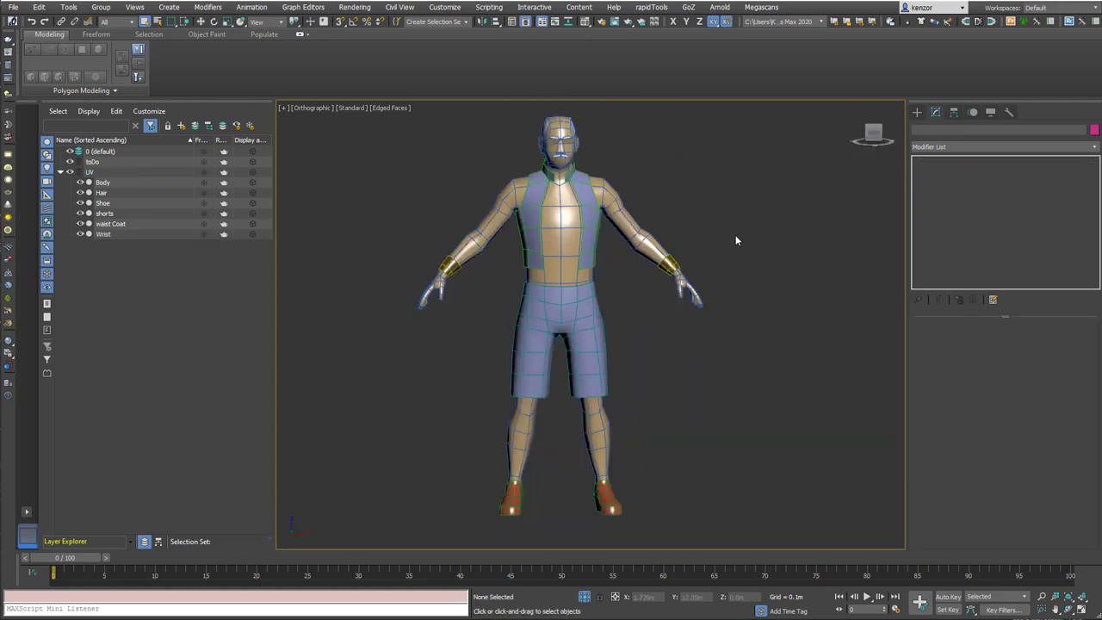
pyautogui.hotkey('ctrl', 'a')
pyautogui.click(1092, 146)
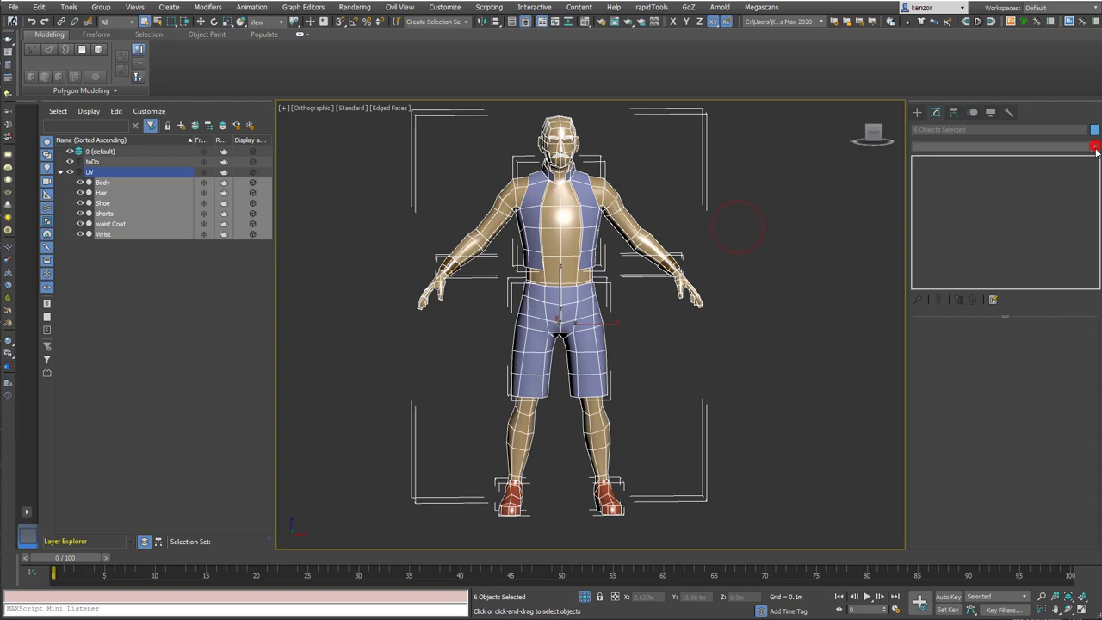
pyautogui.press('u')
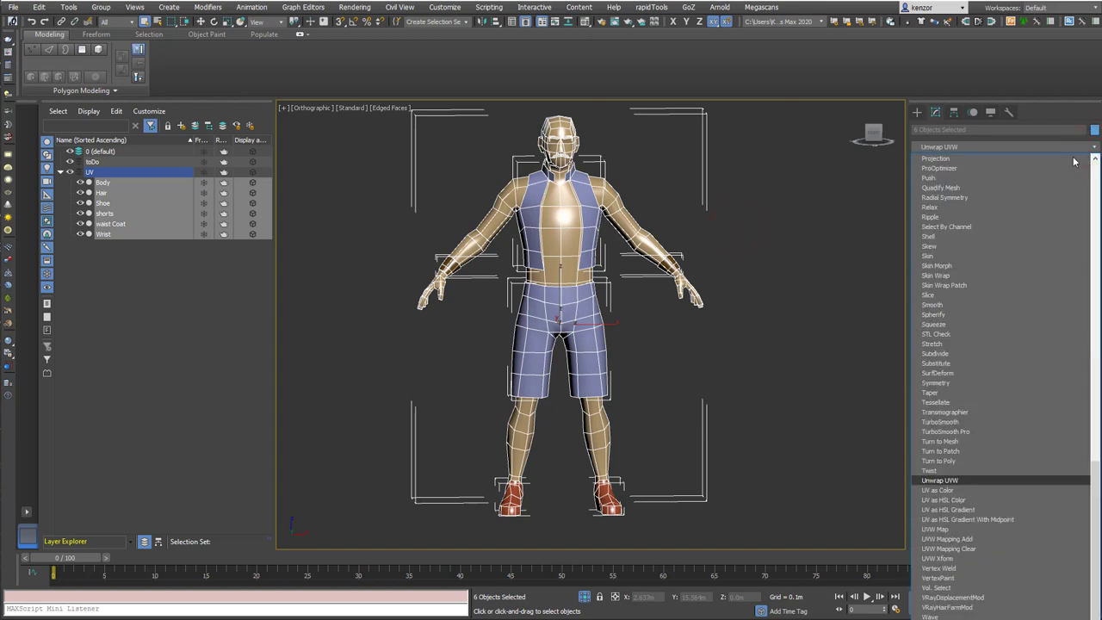
pyautogui.press('Return')
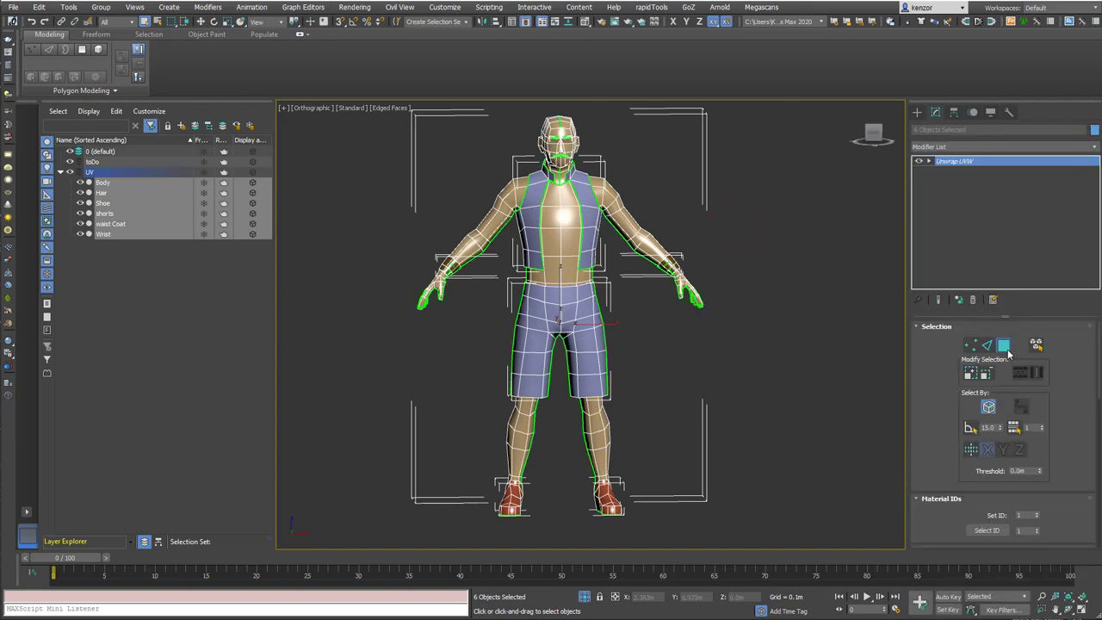
pyautogui.click(928, 161)
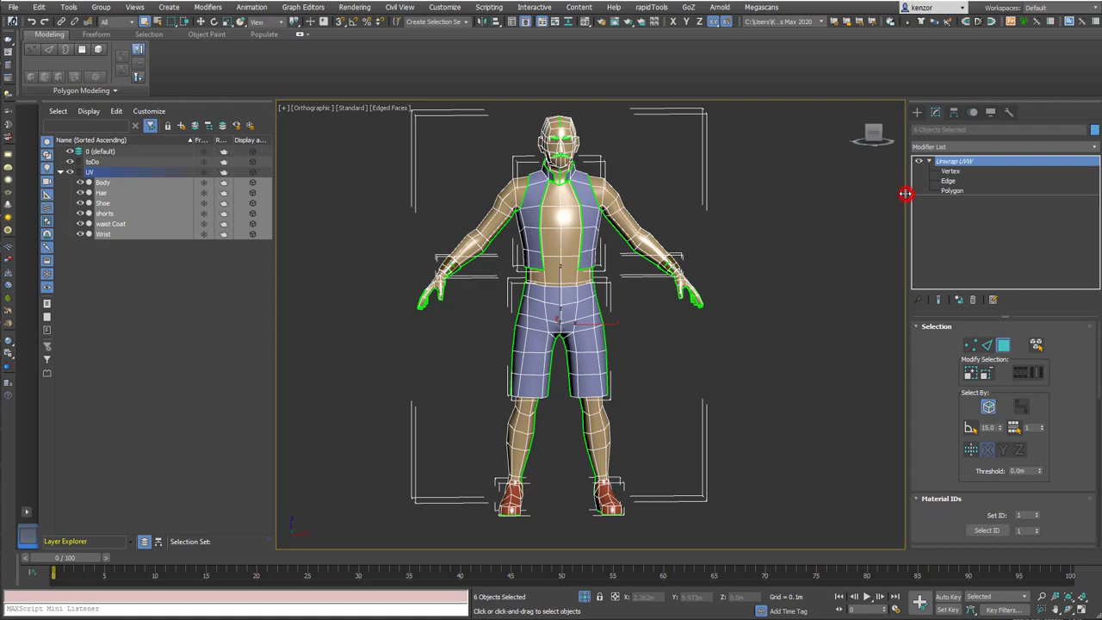
pyautogui.moveTo(906, 194); pyautogui.dragTo(782, 200)
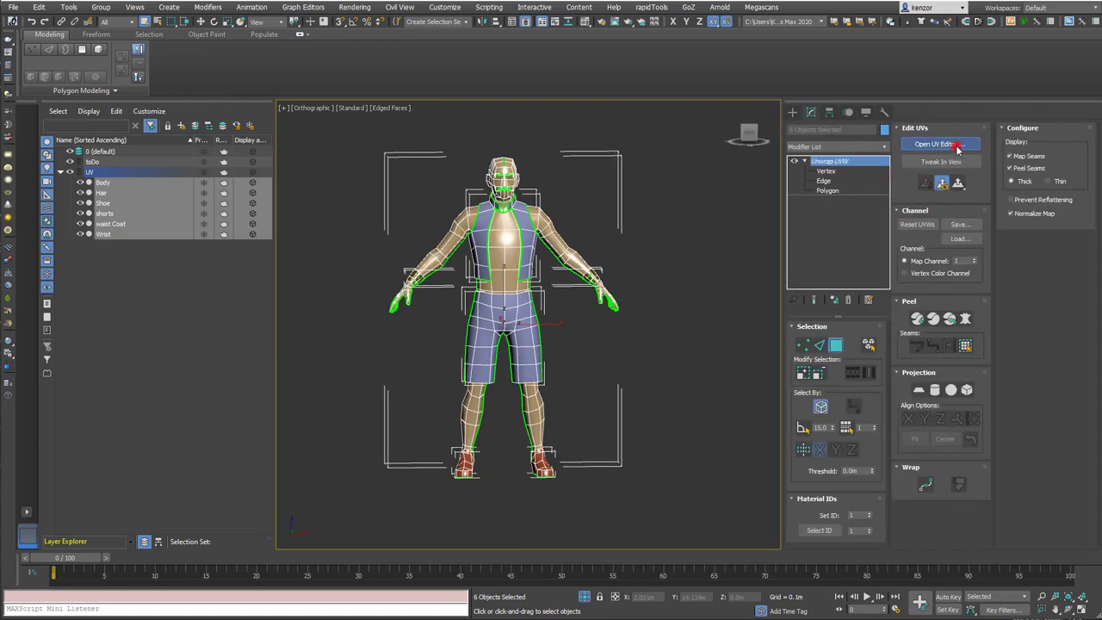
# Open the Edit UVWs editor and frame the six parts' overlapping UV islands.
pyautogui.click(955, 145)
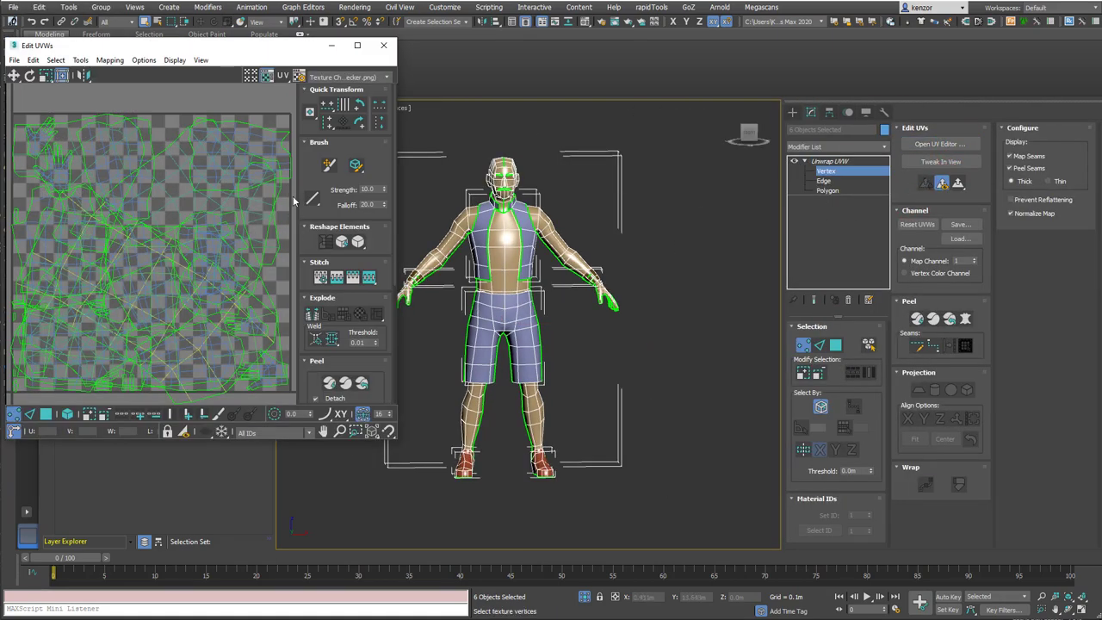
pyautogui.scroll(-5, 211, 222)
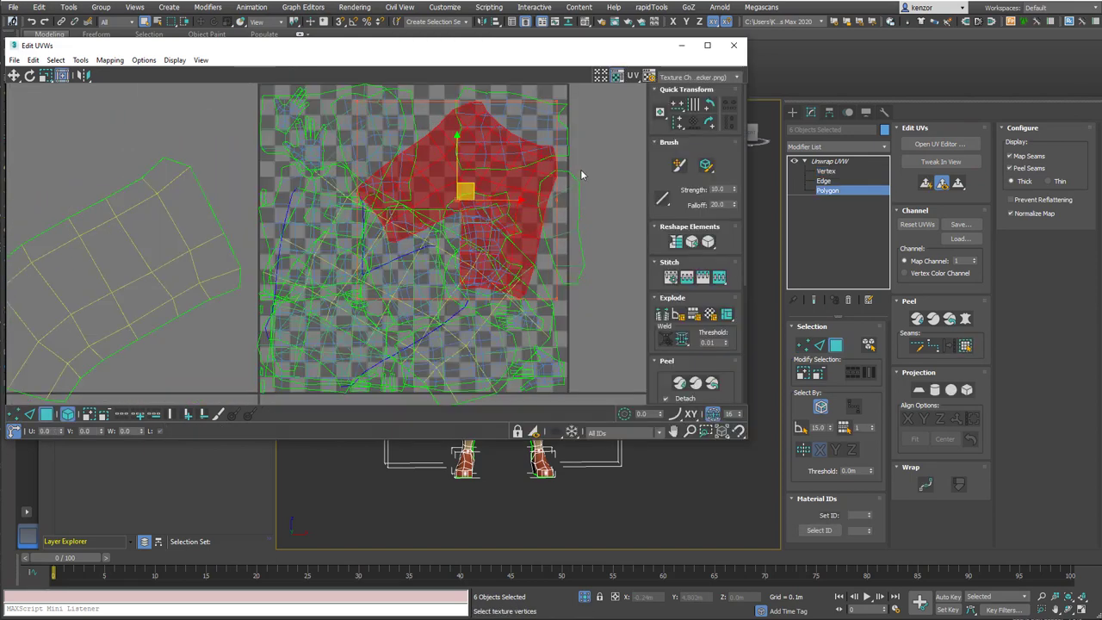
pyautogui.moveTo(581, 175); pyautogui.dragTo(560, 221, button='middle')
pyautogui.click(545, 209)
pyautogui.moveTo(546, 209); pyautogui.dragTo(581, 189)
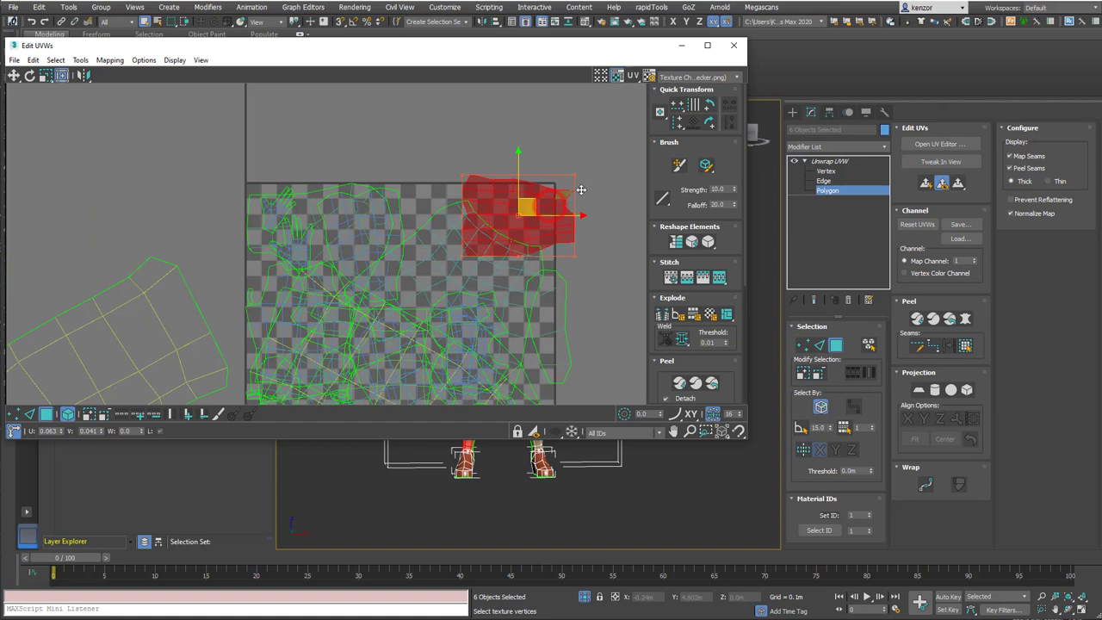
pyautogui.scroll(-4, 586, 194)
pyautogui.click(555, 223)
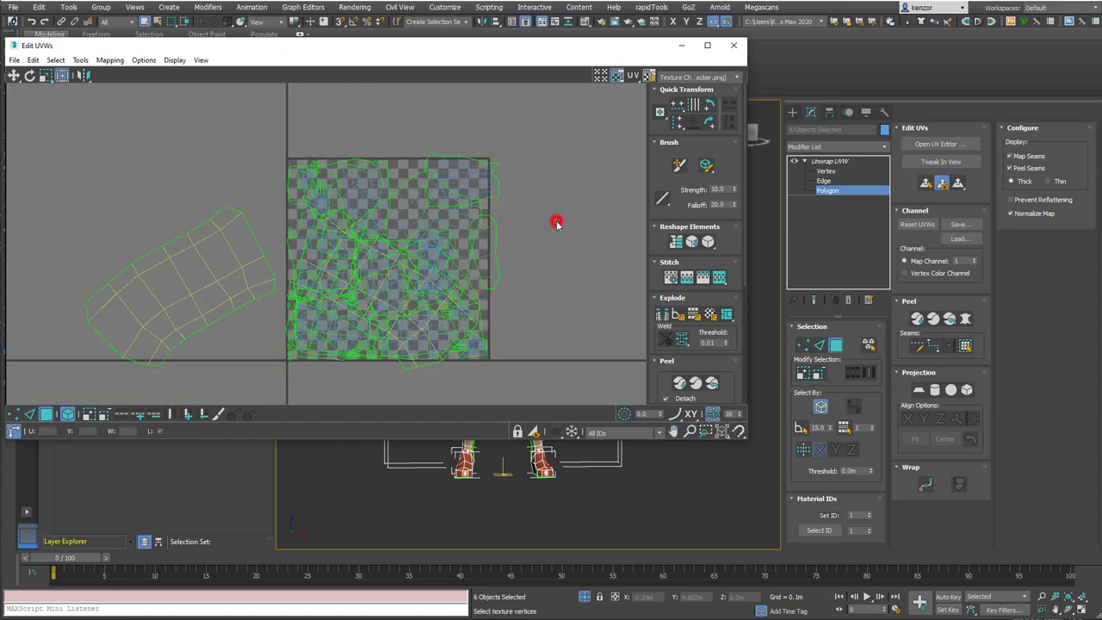
pyautogui.moveTo(555, 223); pyautogui.dragTo(525, 181, button='middle')
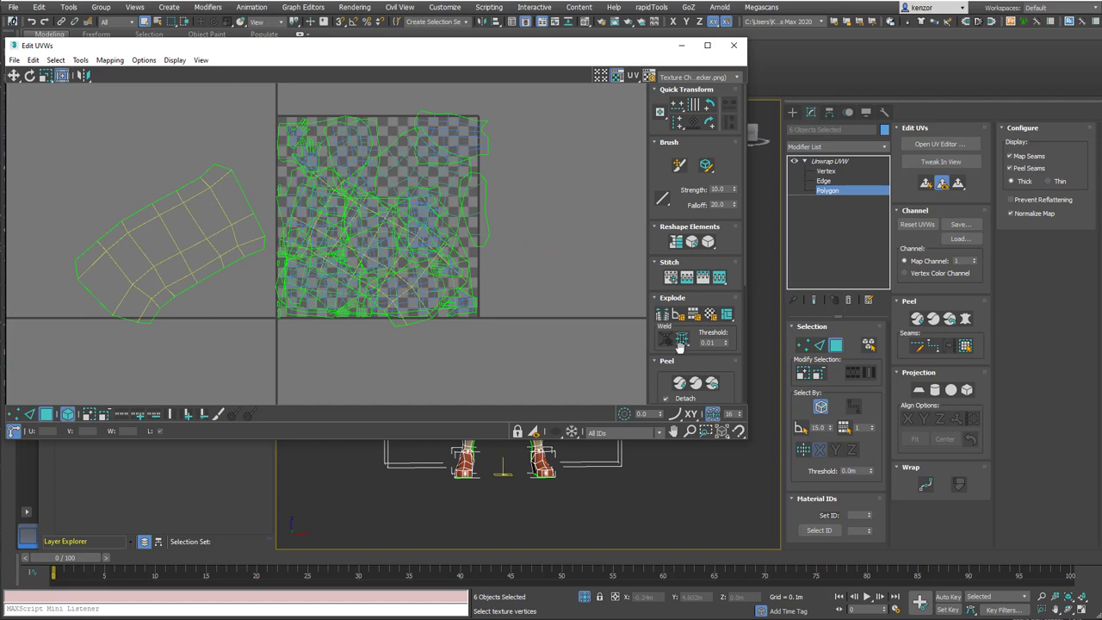
pyautogui.moveTo(744, 268); pyautogui.dragTo(743, 389)
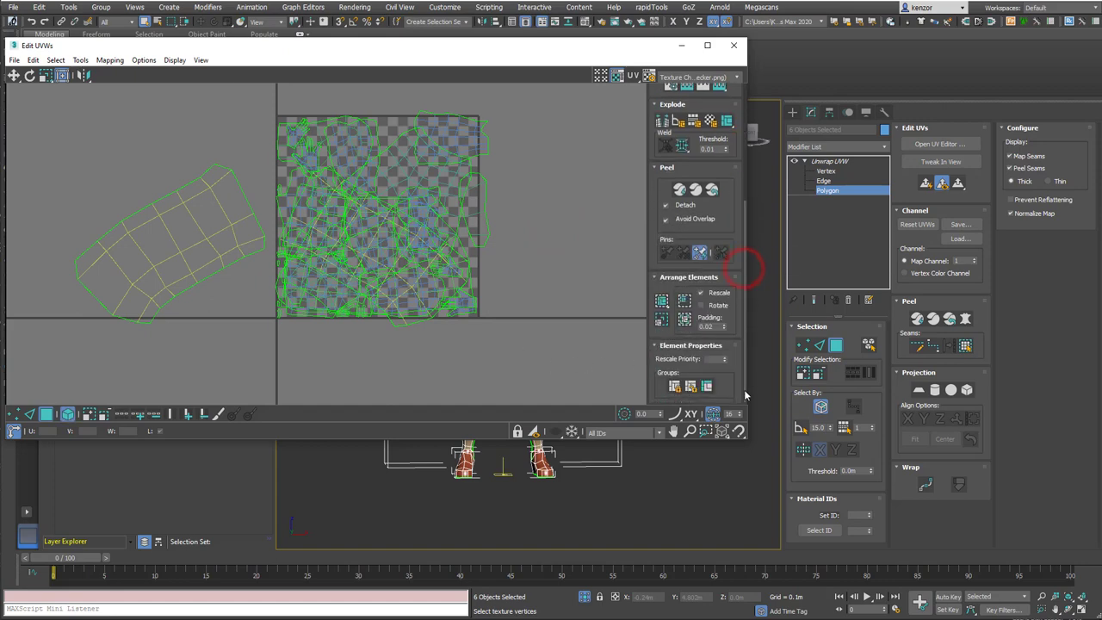
# Run Pack Normalize on all UV islands and zoom in to inspect the layout.
pyautogui.click(684, 319)
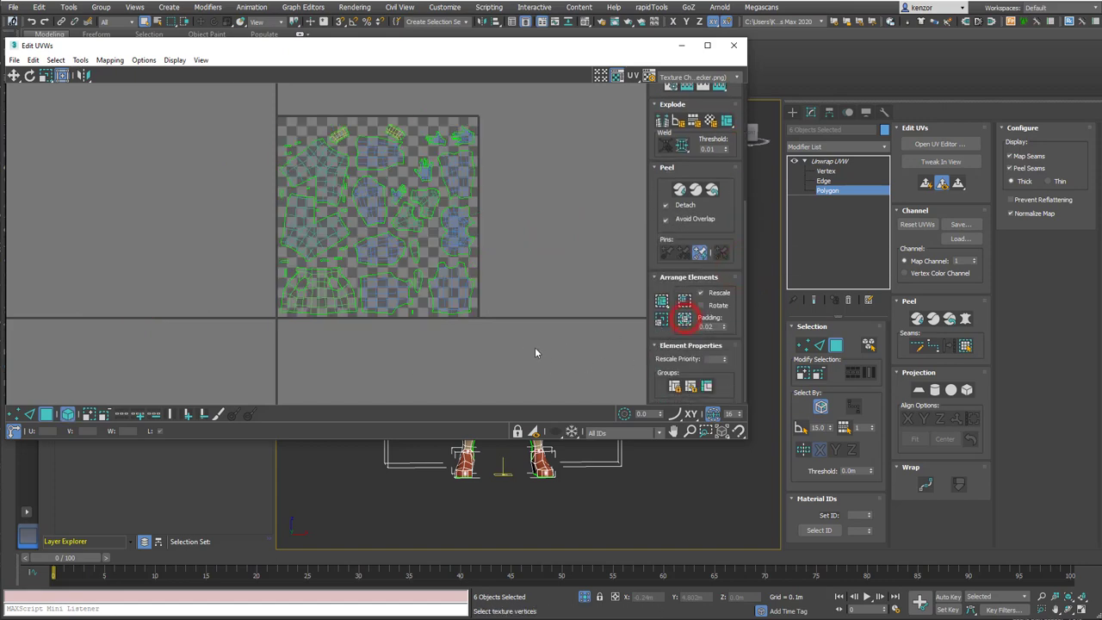
pyautogui.scroll(3, 508, 296)
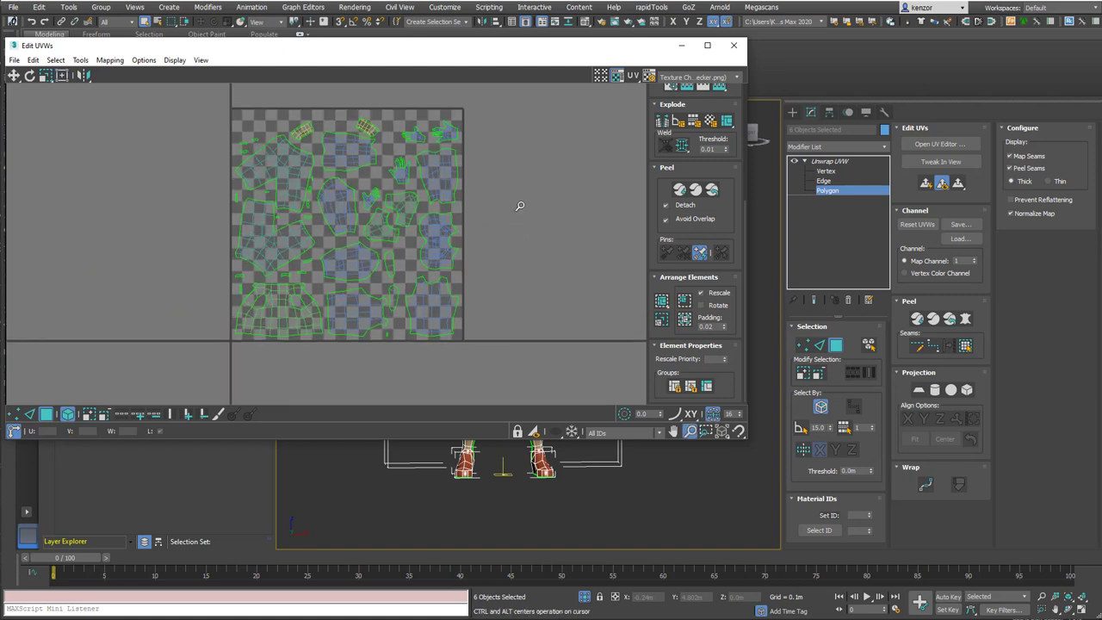
pyautogui.moveTo(492, 184); pyautogui.dragTo(499, 180, button='middle')
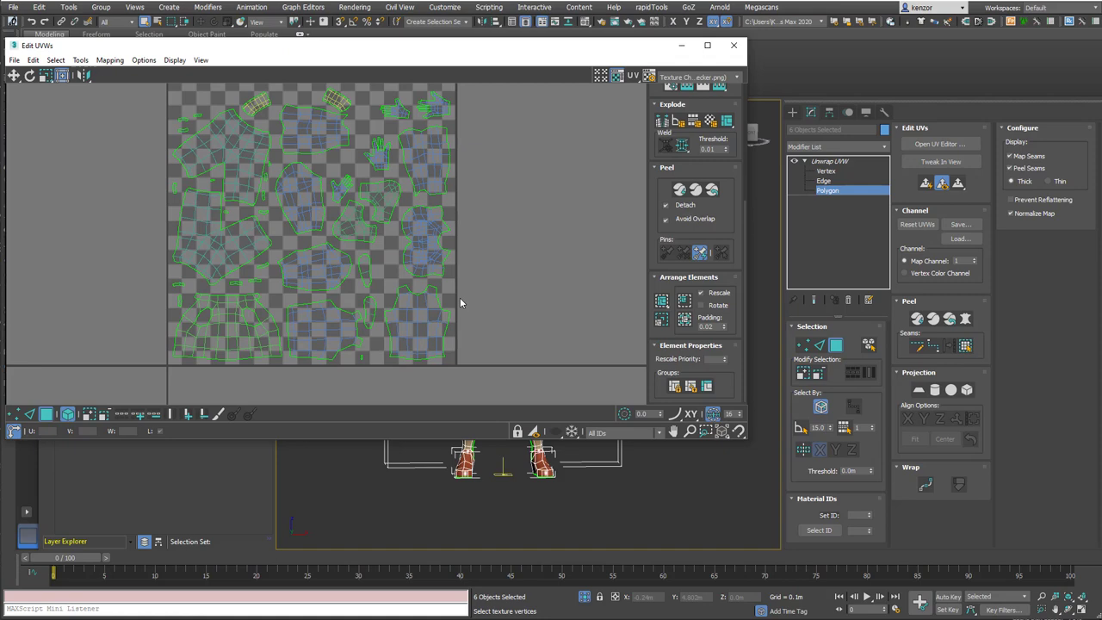
pyautogui.hotkey('alt', 'z')
pyautogui.moveTo(348, 304); pyautogui.dragTo(331, 232)
pyautogui.scroll(-2, 331, 232)
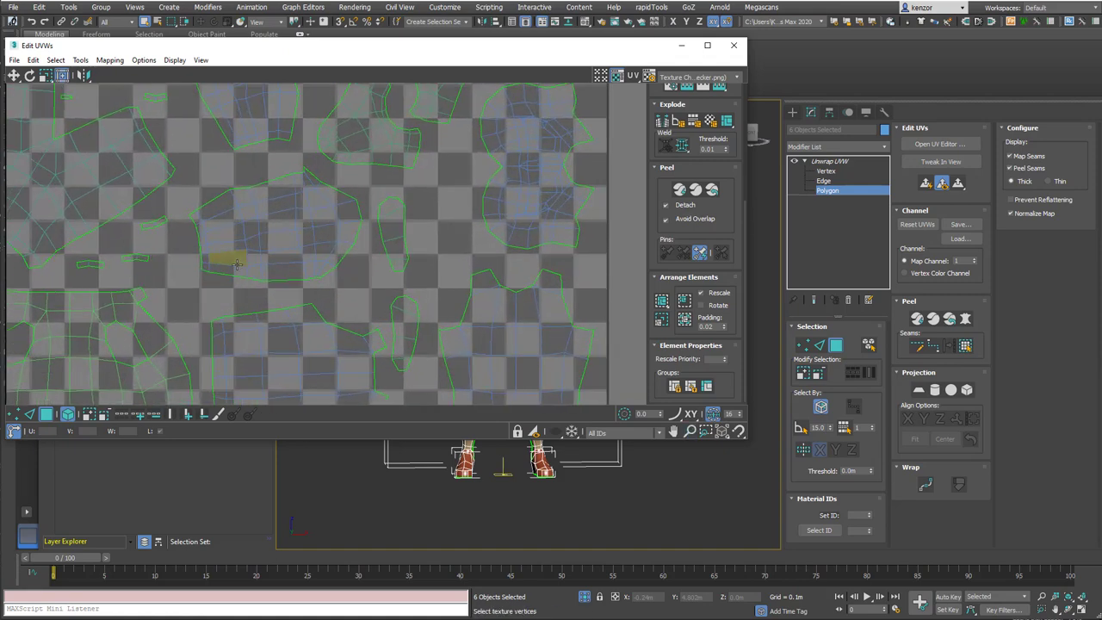
pyautogui.press('z')
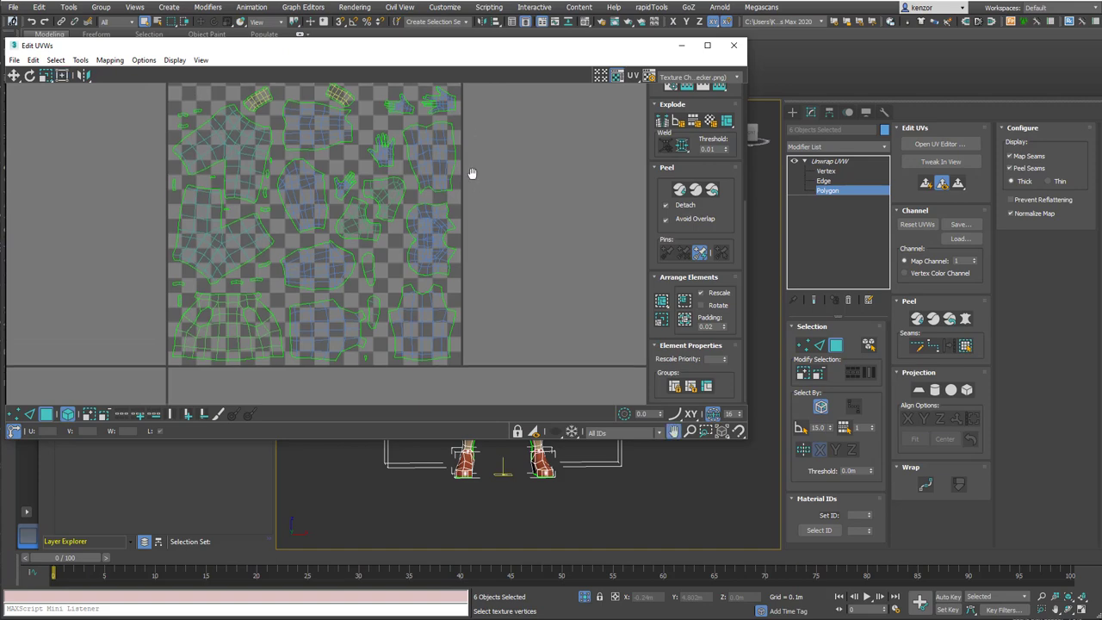
# Repack the islands with Rotate enabled and Padding set to 0.0.
pyautogui.click(684, 318)
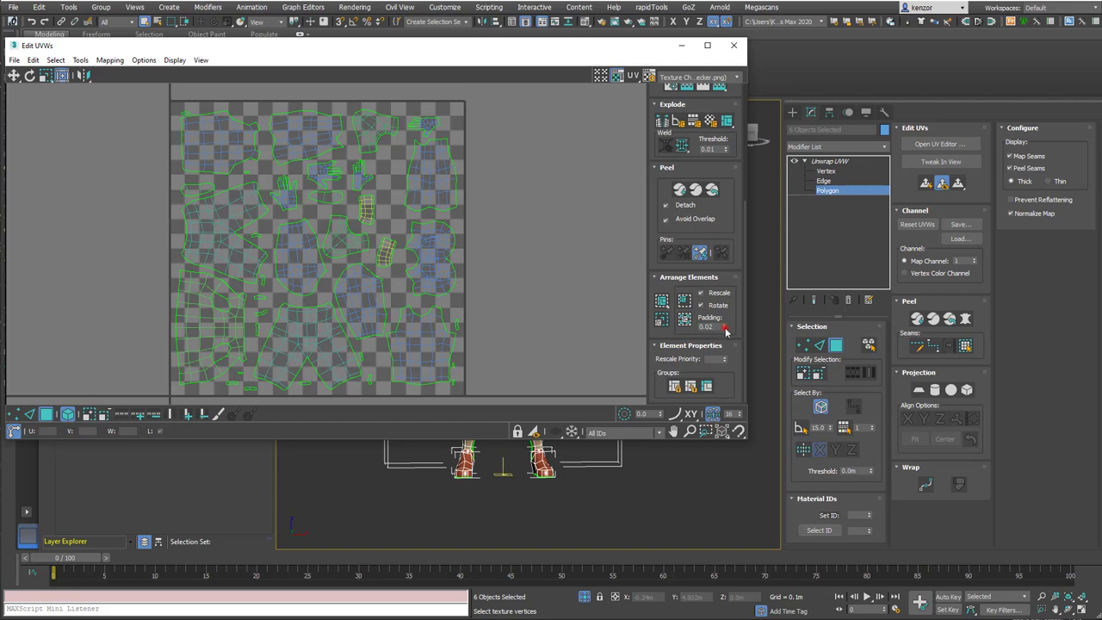
pyautogui.moveTo(725, 329); pyautogui.dragTo(685, 323)
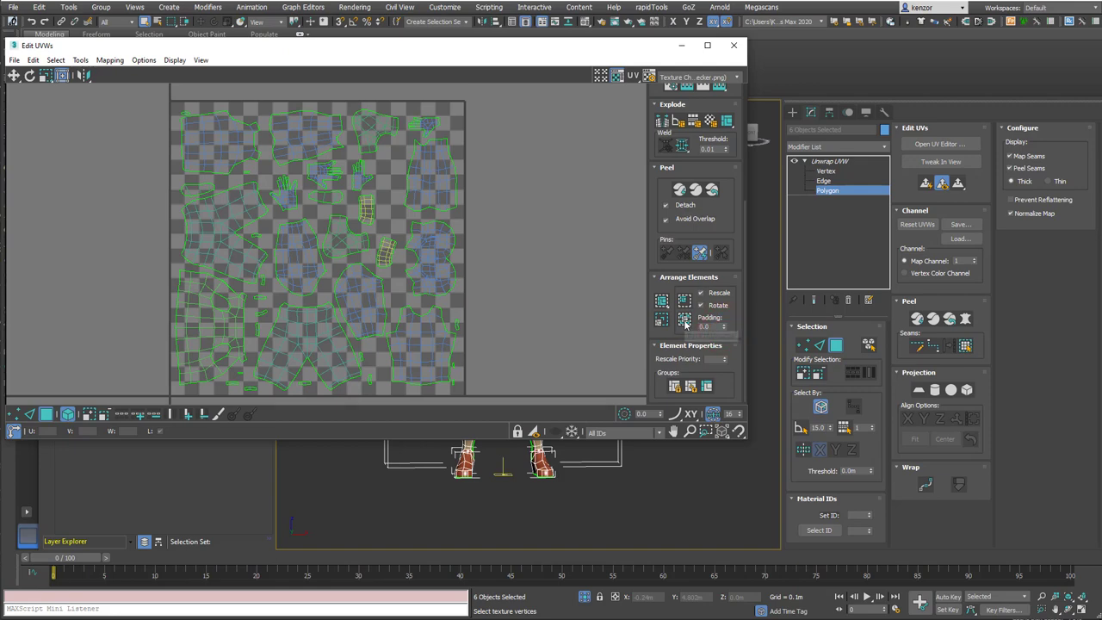
pyautogui.click(685, 321)
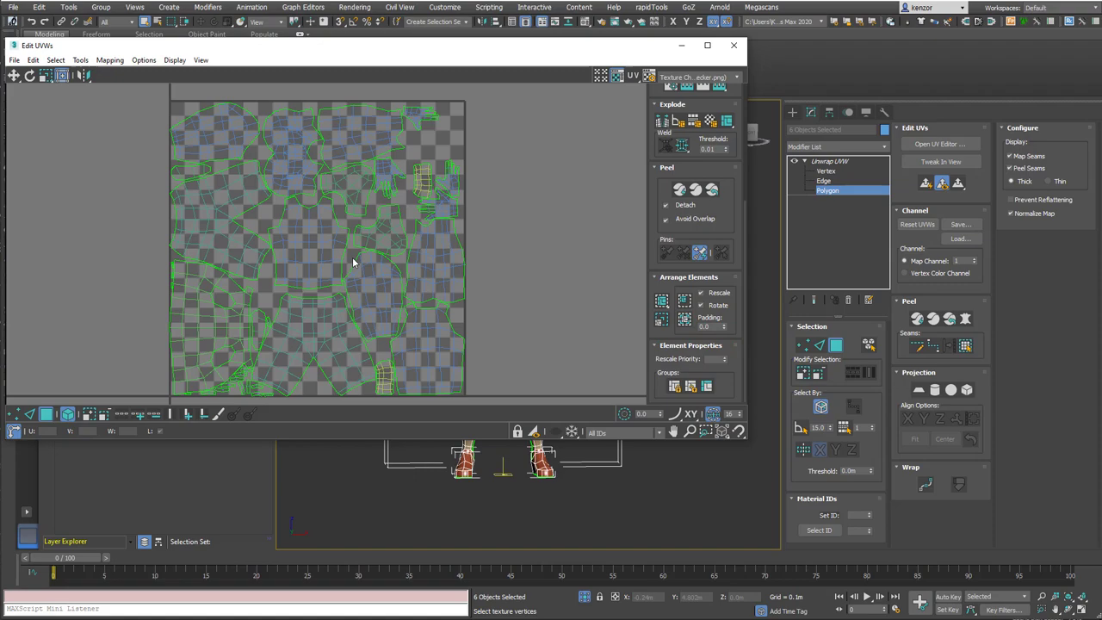
pyautogui.scroll(6, 352, 263)
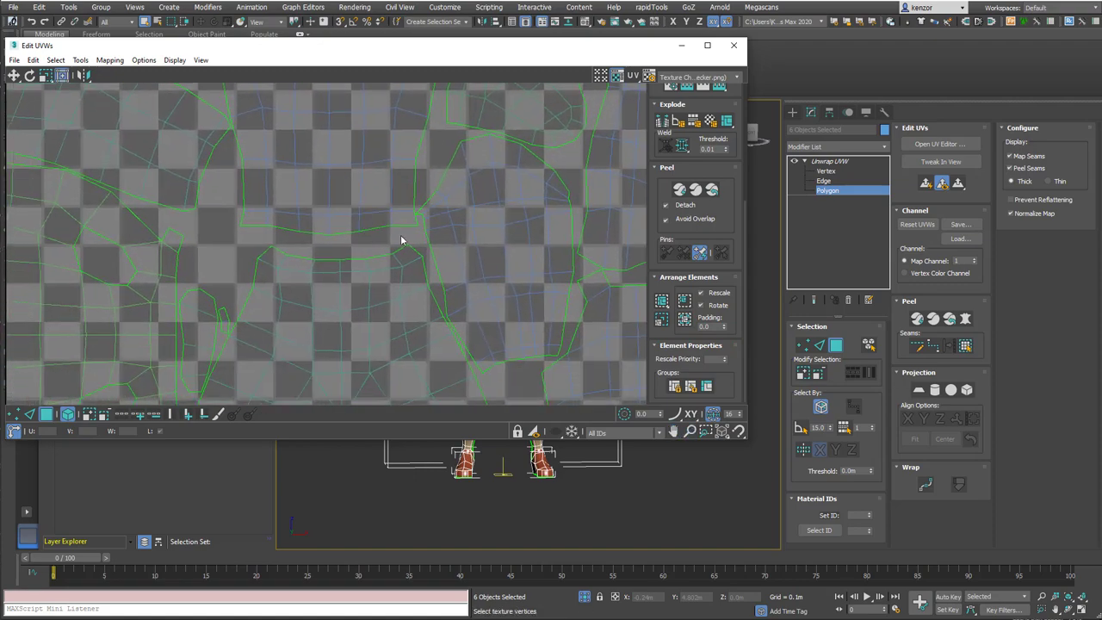
pyautogui.click(401, 239)
pyautogui.scroll(6, 400, 239)
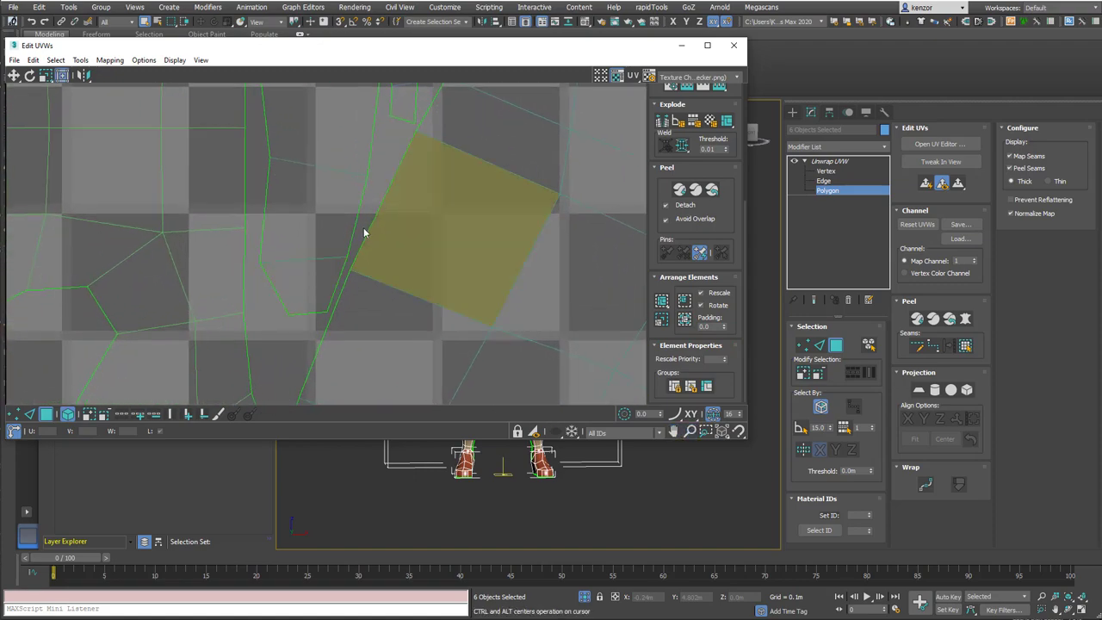
pyautogui.scroll(-8, 364, 232)
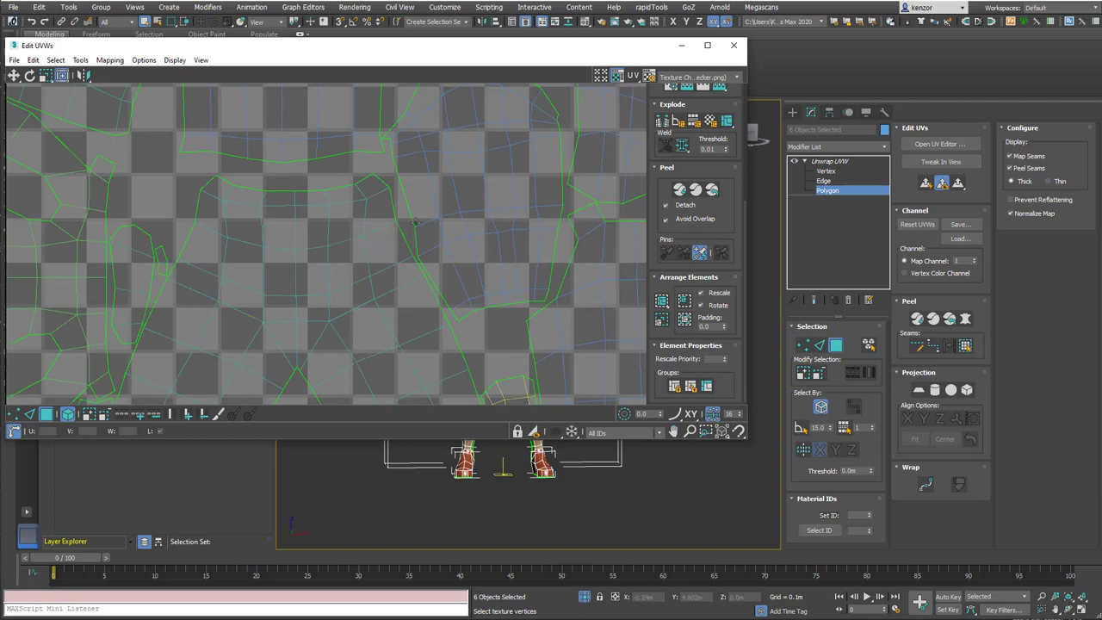
pyautogui.scroll(8, 364, 276)
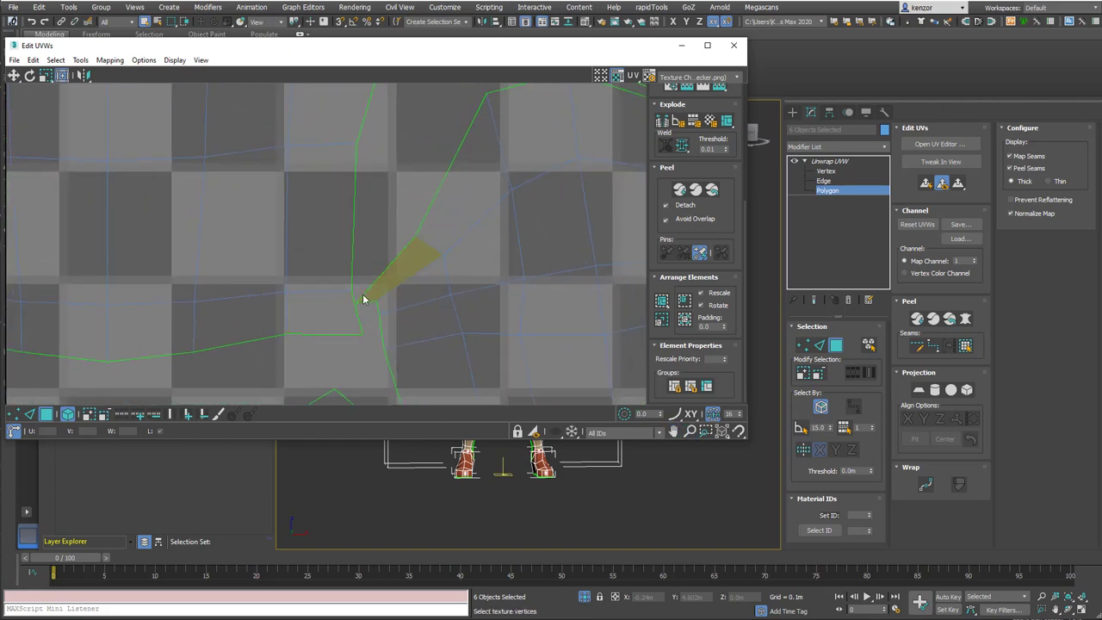
pyautogui.click(353, 319)
pyautogui.click(368, 307)
pyautogui.click(364, 309)
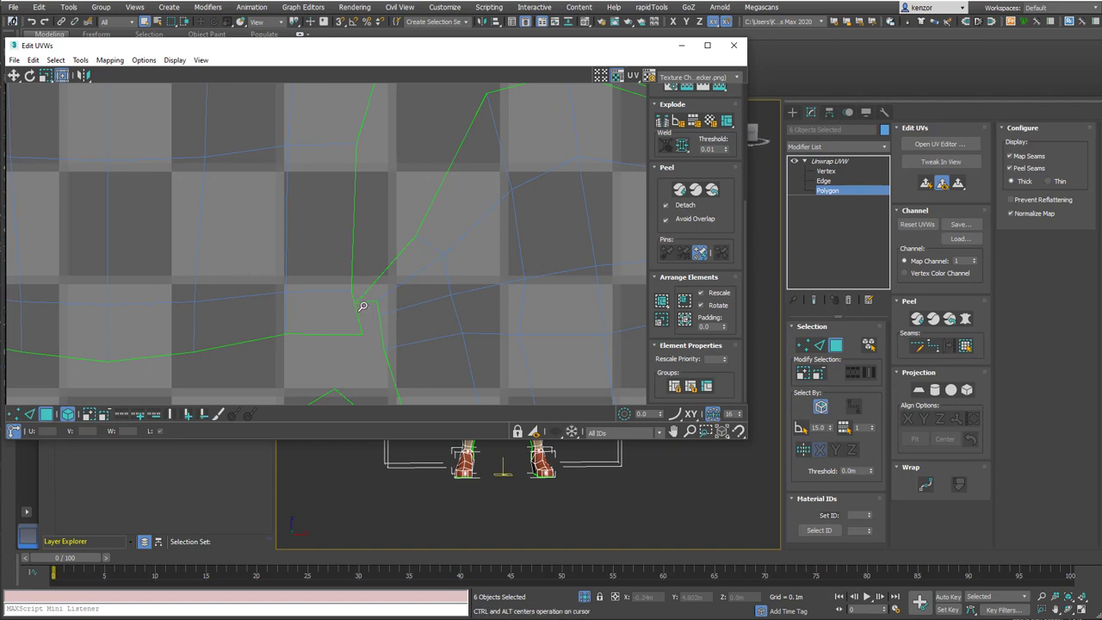
pyautogui.scroll(4, 359, 305)
pyautogui.click(296, 289)
pyautogui.click(382, 312)
pyautogui.click(387, 260)
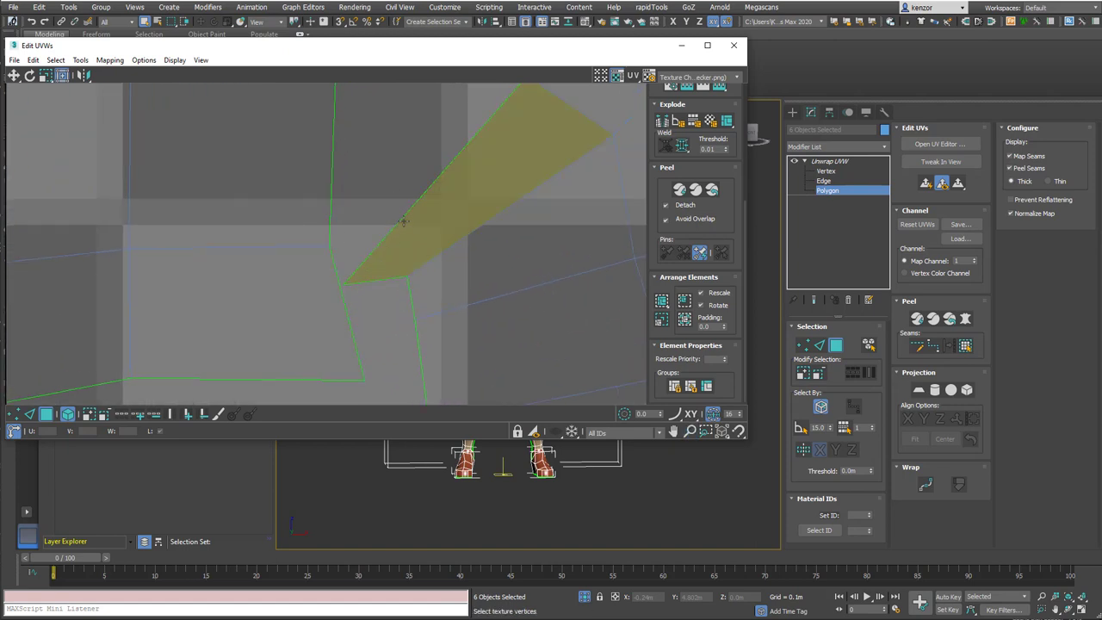
pyautogui.click(409, 212)
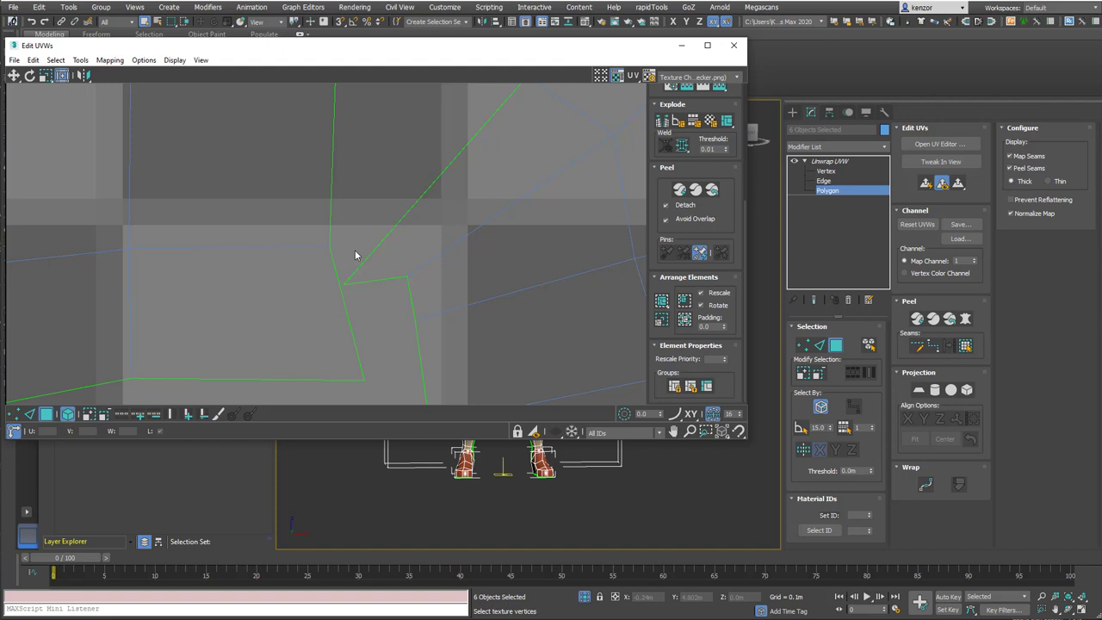
pyautogui.click(276, 275)
pyautogui.scroll(-5, 324, 241)
pyautogui.click(326, 311)
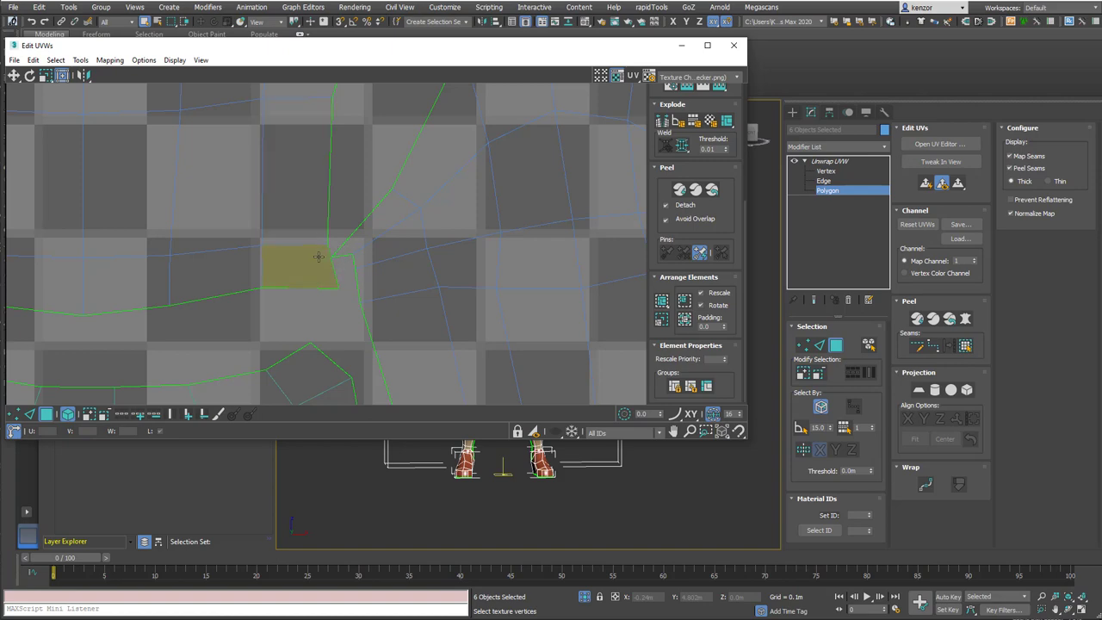
pyautogui.scroll(-5, 335, 261)
pyautogui.scroll(3, 327, 246)
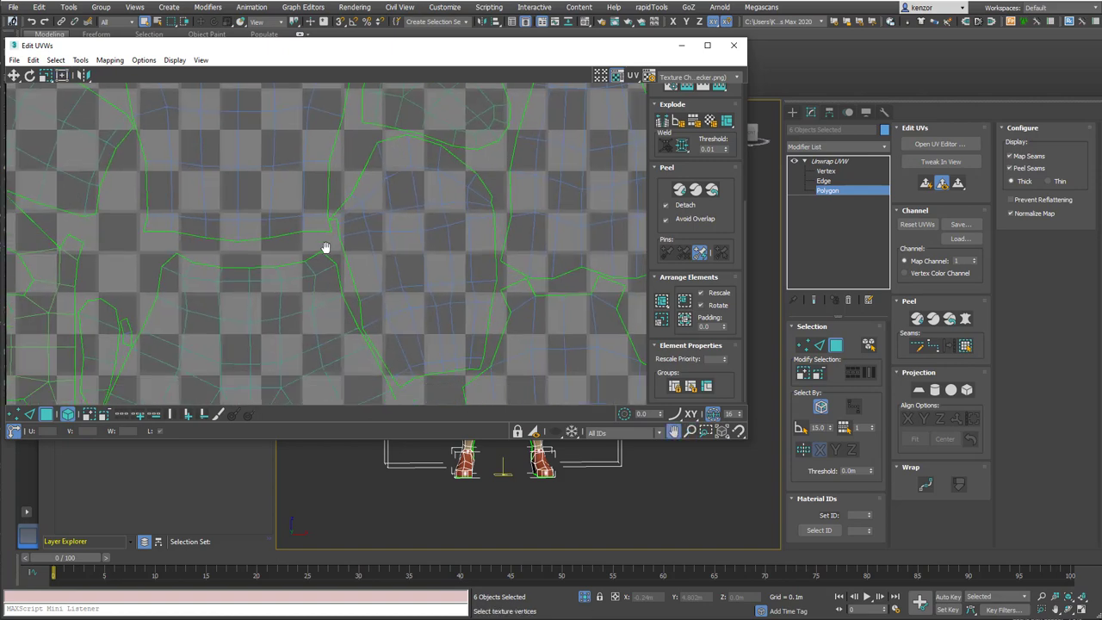
# Repack the UV islands with Padding set to 0.0.
pyautogui.scroll(-4, 366, 235)
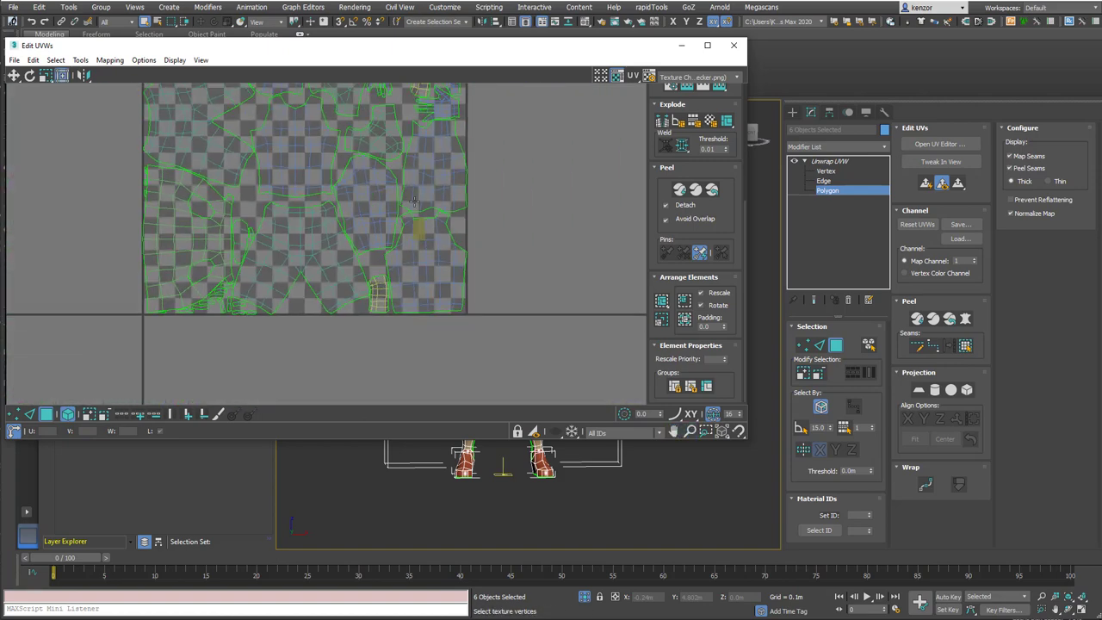
pyautogui.moveTo(396, 224); pyautogui.dragTo(392, 186, button='middle')
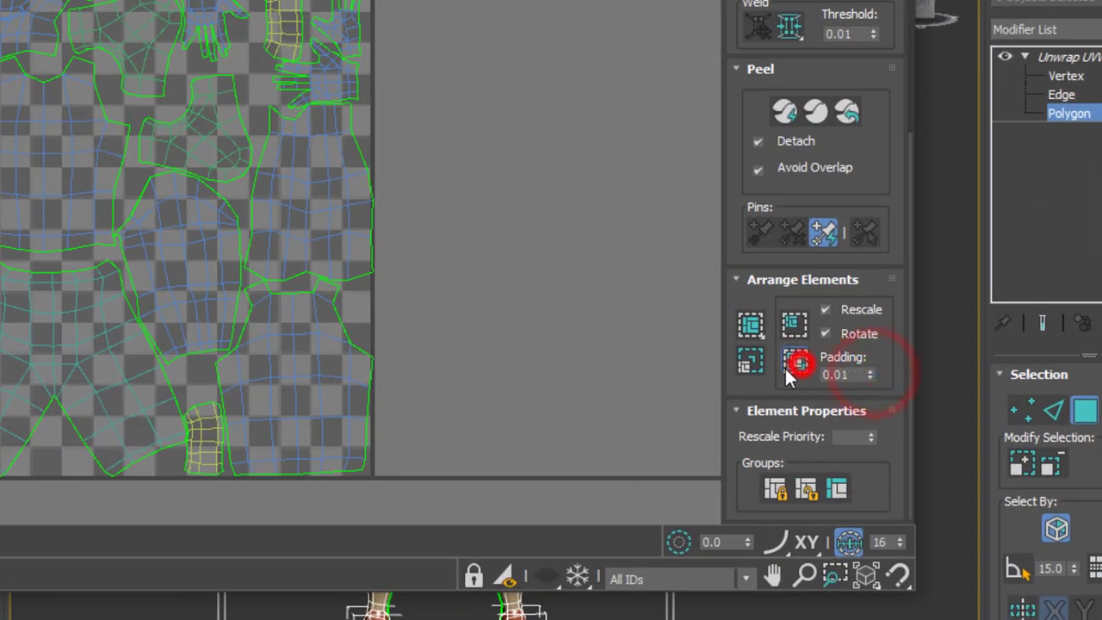
pyautogui.click(793, 362)
pyautogui.click(870, 377)
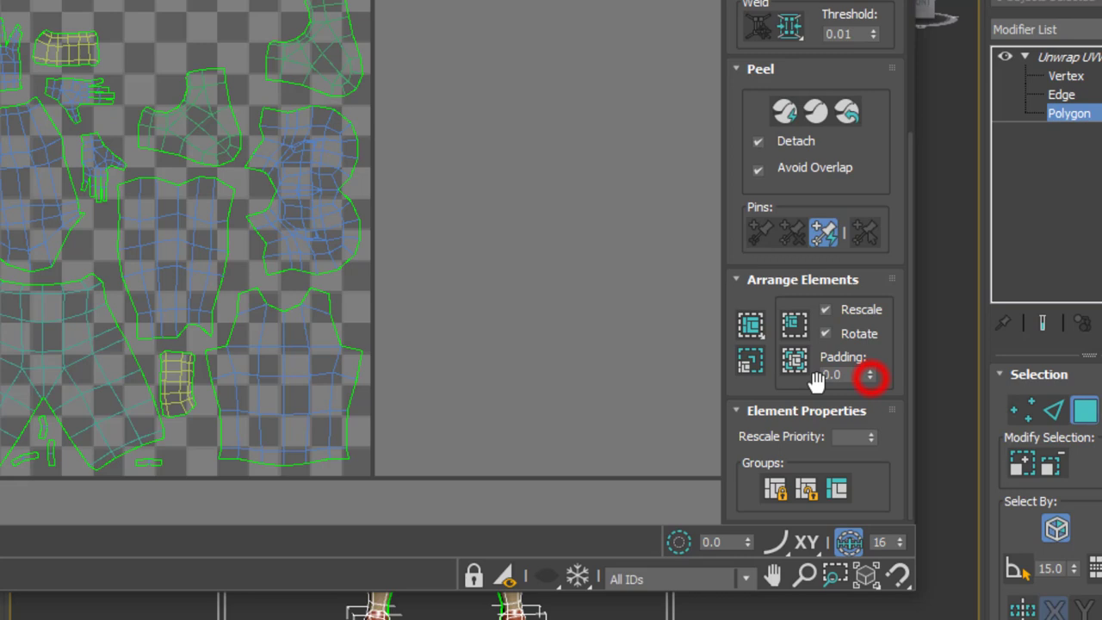
pyautogui.click(792, 361)
pyautogui.moveTo(618, 356); pyautogui.dragTo(572, 274, button='middle')
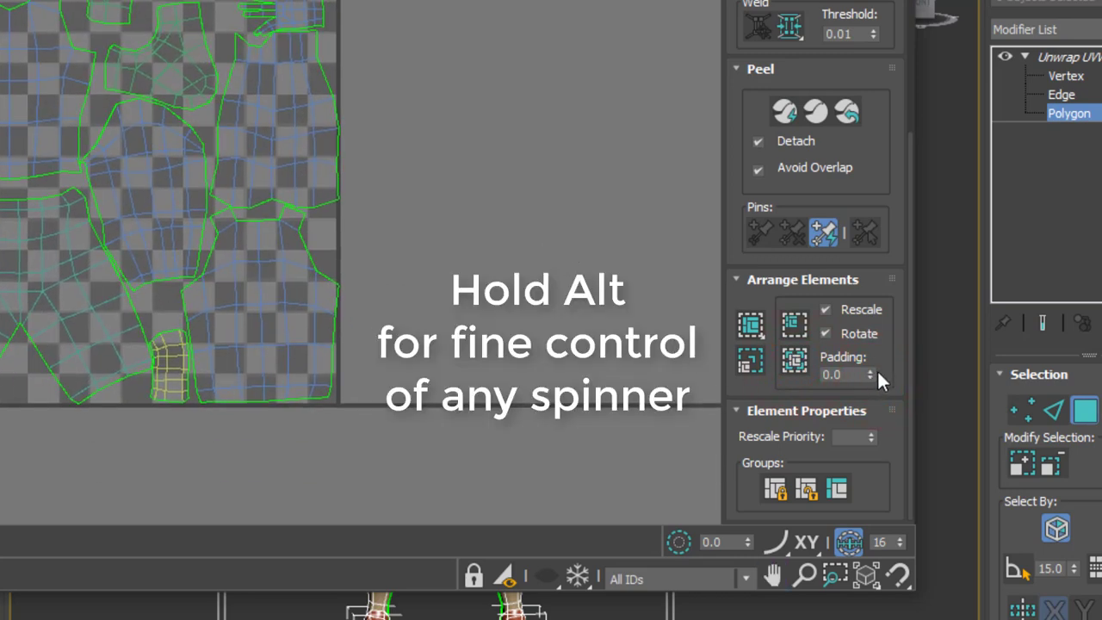
# Raise Padding to 0.003 and Pack Normalize the islands again.
pyautogui.keyDown('alt'); pyautogui.moveTo(870, 375); pyautogui.dragTo(872, 370); pyautogui.keyUp('alt')
pyautogui.click(792, 362)
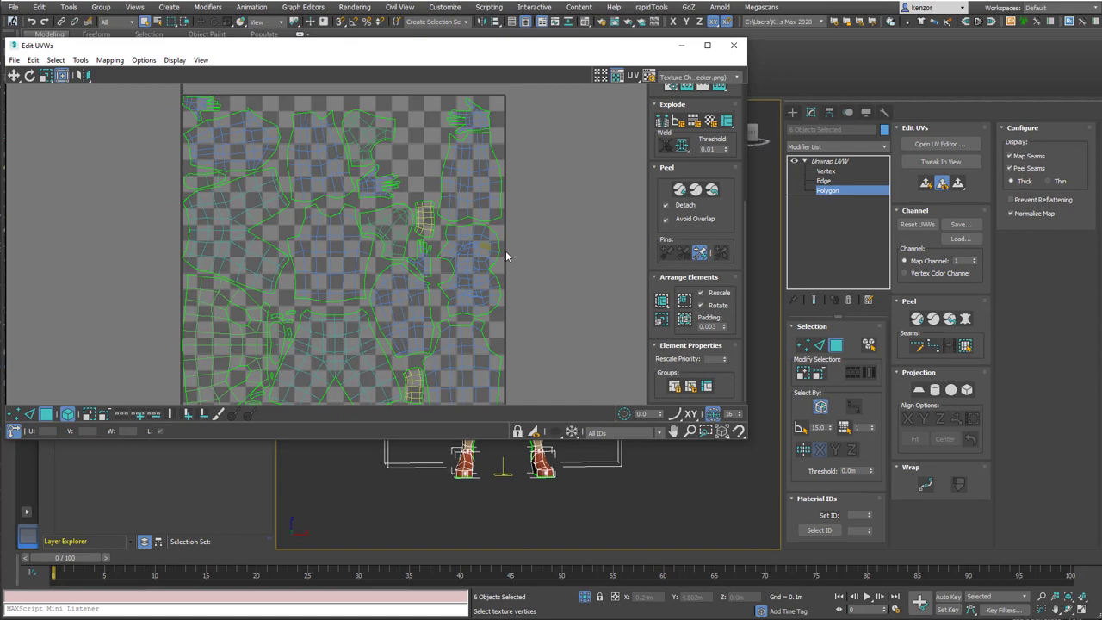
pyautogui.moveTo(505, 253); pyautogui.dragTo(499, 215, button='middle')
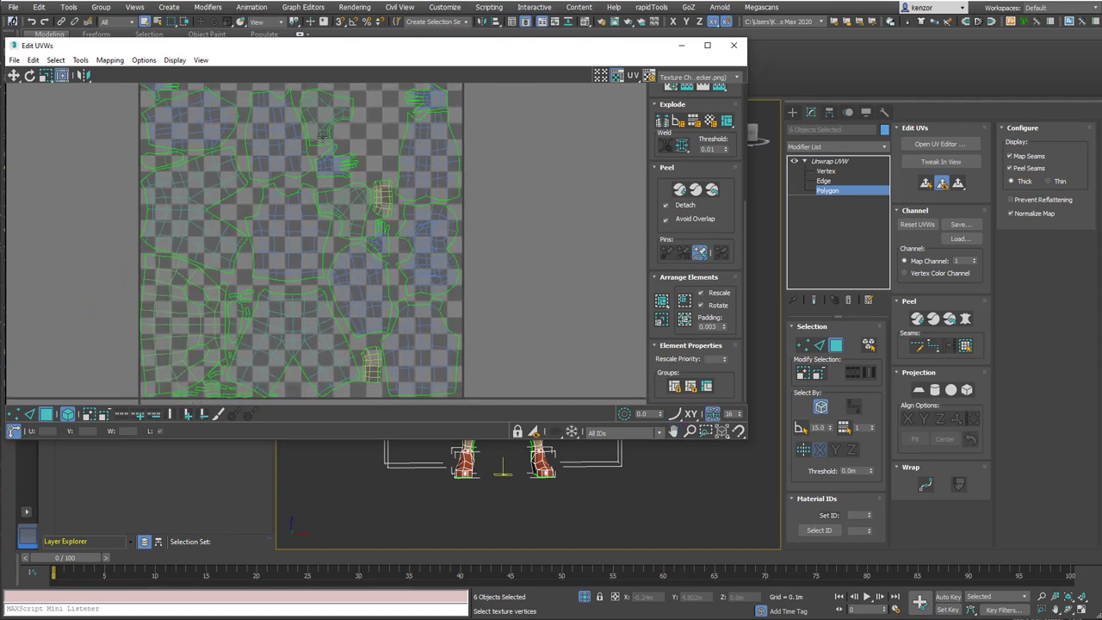
pyautogui.moveTo(520, 290); pyautogui.dragTo(508, 266, button='middle')
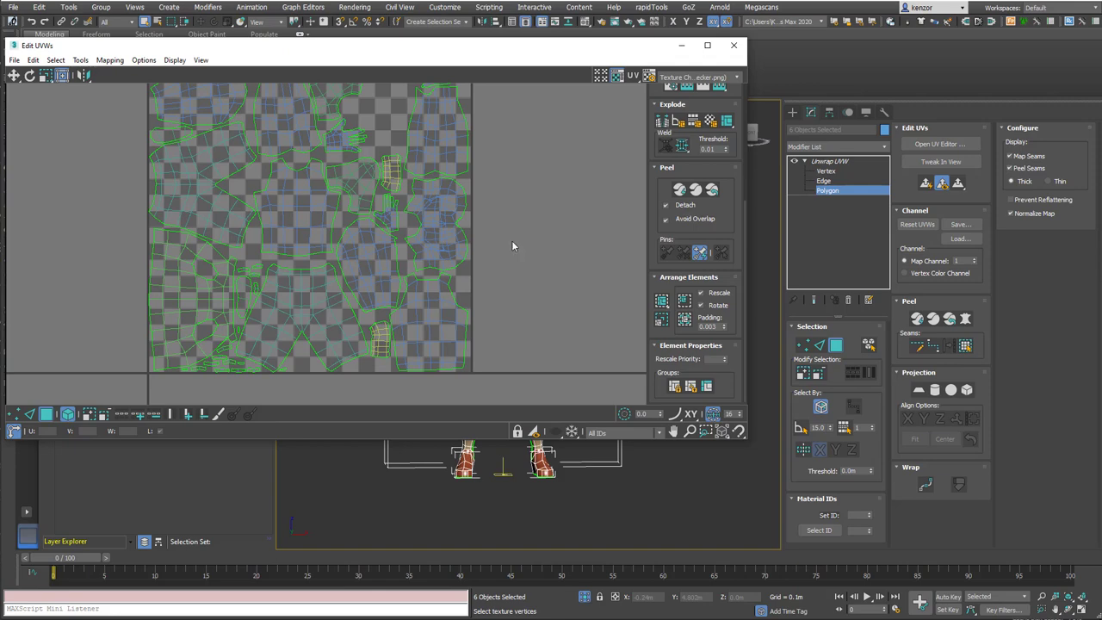
# Close the UV editor and use Collapse All on the Unwrap UVW modifier.
pyautogui.click(732, 45)
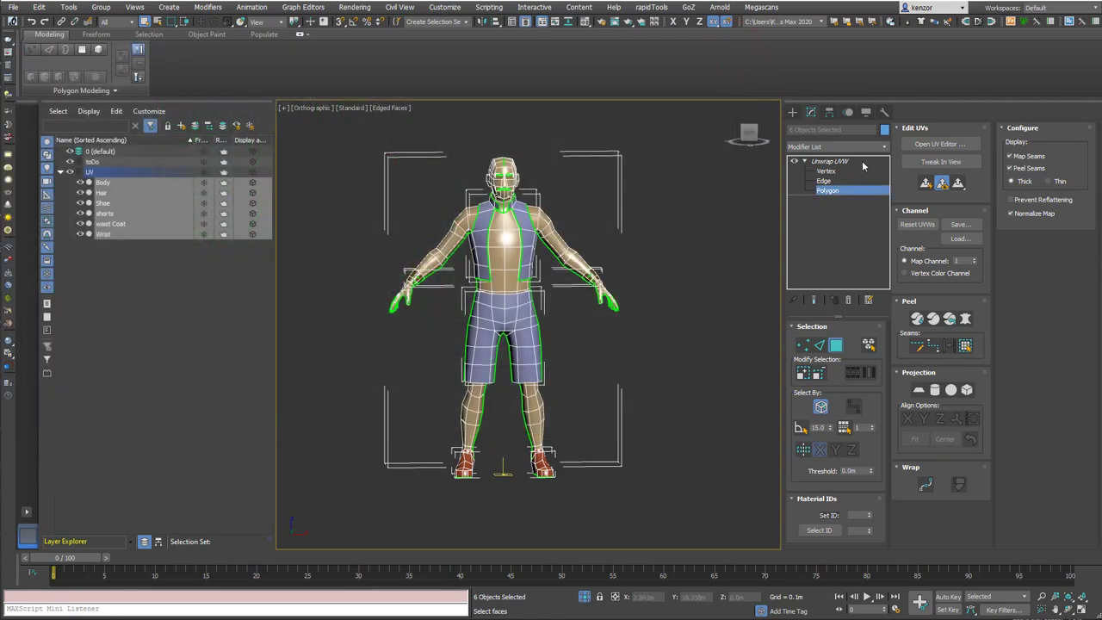
pyautogui.click(863, 164)
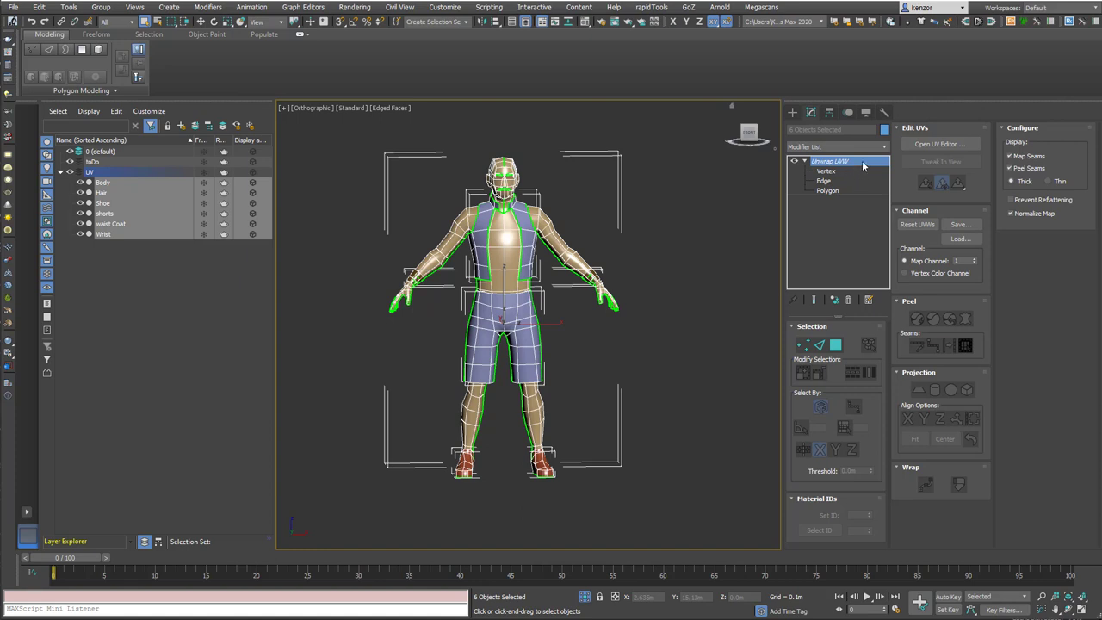
pyautogui.rightClick(865, 164)
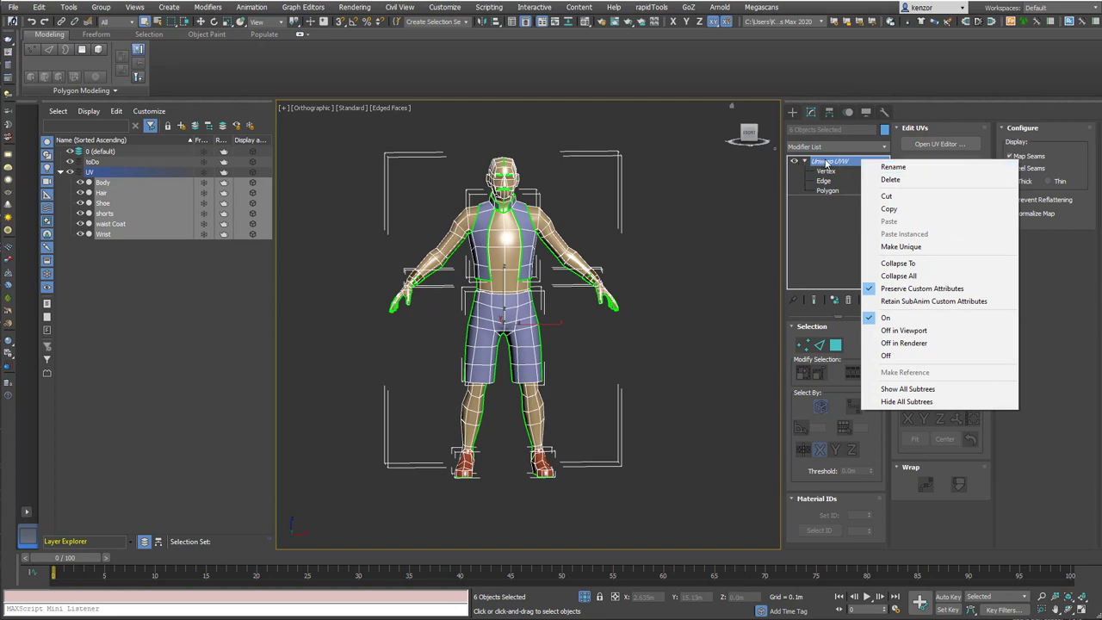
pyautogui.click(898, 276)
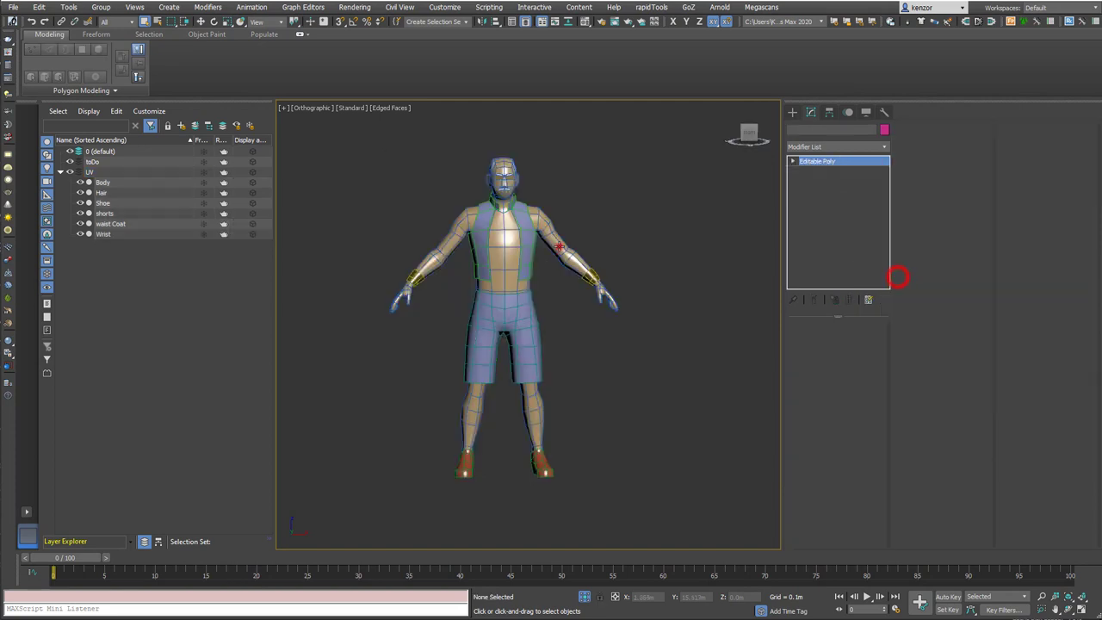
# Box-select all six character pieces.
pyautogui.keyDown('alt'); pyautogui.moveTo(506, 351); pyautogui.dragTo(484, 351, button='middle'); pyautogui.keyUp('alt')
pyautogui.click(321, 124)
pyautogui.moveTo(336, 137); pyautogui.dragTo(666, 449)
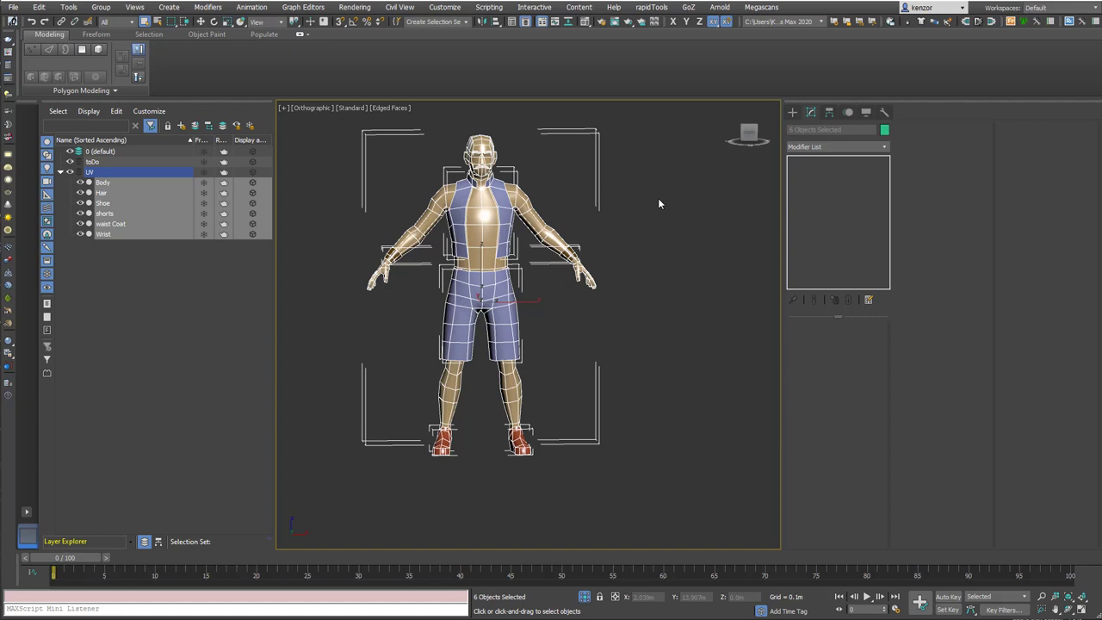
# Reset the Material Editor slots and rename the first material to dude.
pyautogui.click(589, 23)
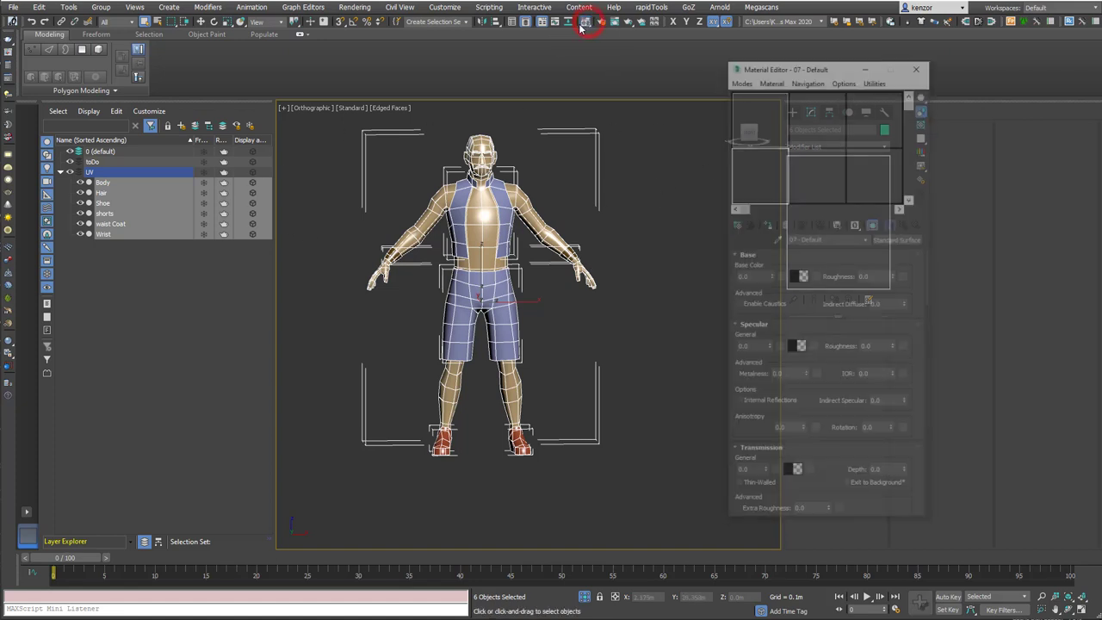
pyautogui.click(875, 79)
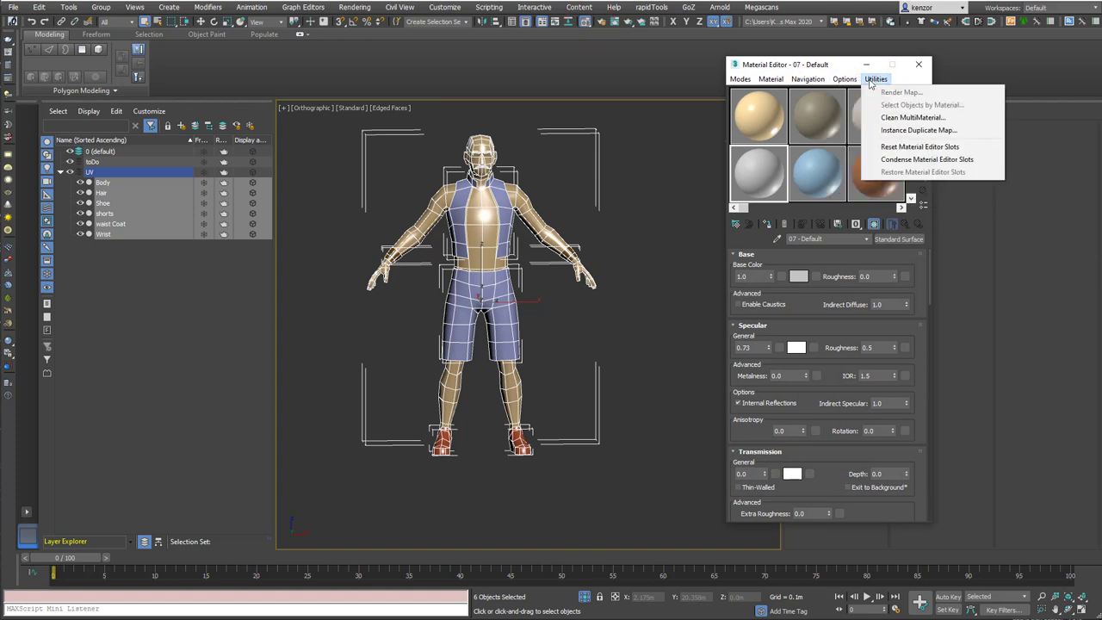
pyautogui.click(893, 147)
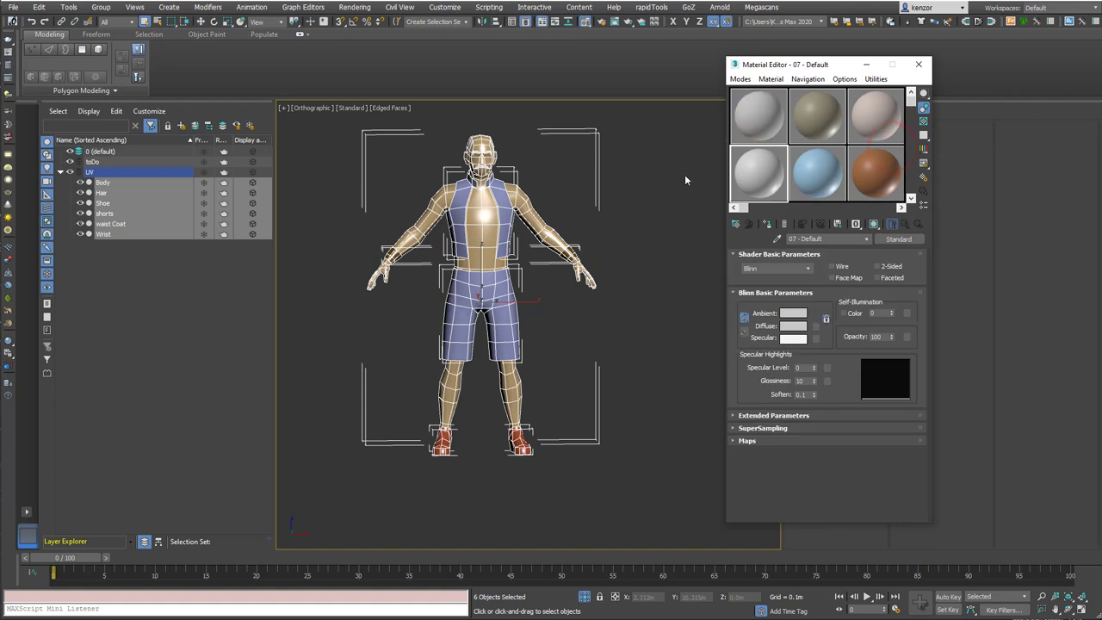
pyautogui.click(763, 129)
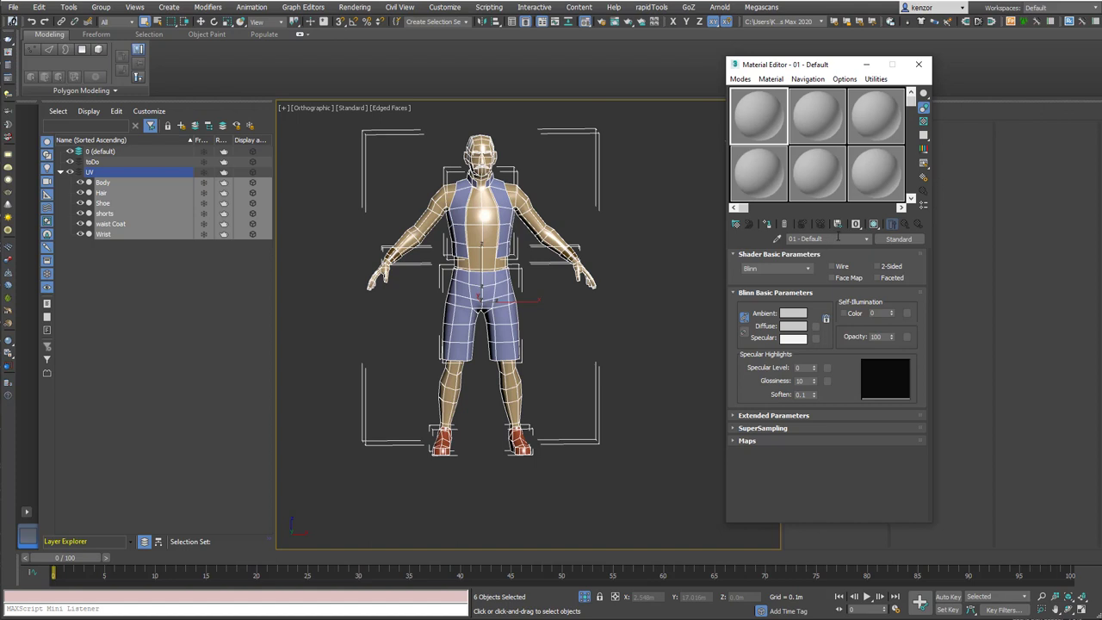
pyautogui.moveTo(635, 149); pyautogui.dragTo(618, 151, button='middle')
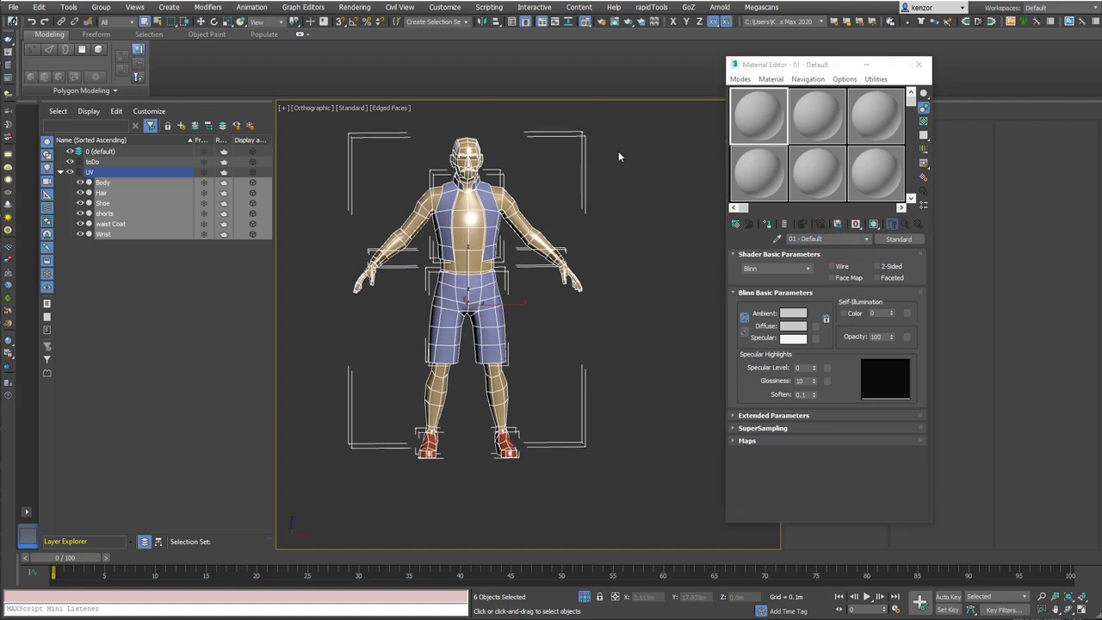
pyautogui.click(826, 238)
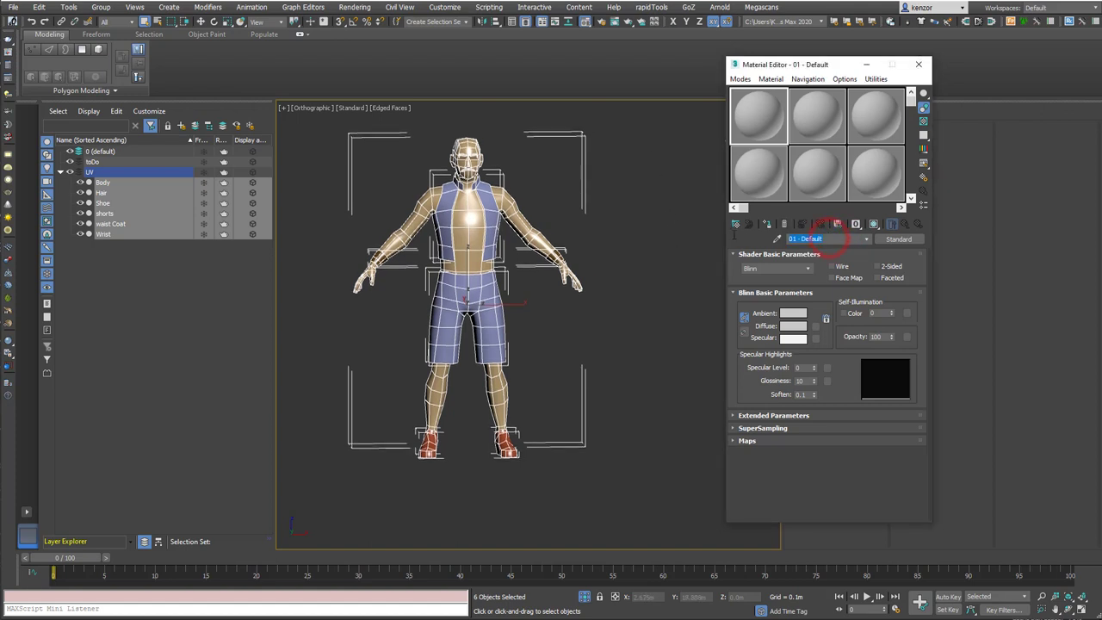
pyautogui.write('dude')
pyautogui.press('Return')
# Assign the dude material to the selected character parts and close the Material Editor.
pyautogui.click(801, 134)
pyautogui.click(775, 119)
pyautogui.moveTo(775, 121); pyautogui.dragTo(387, 288)
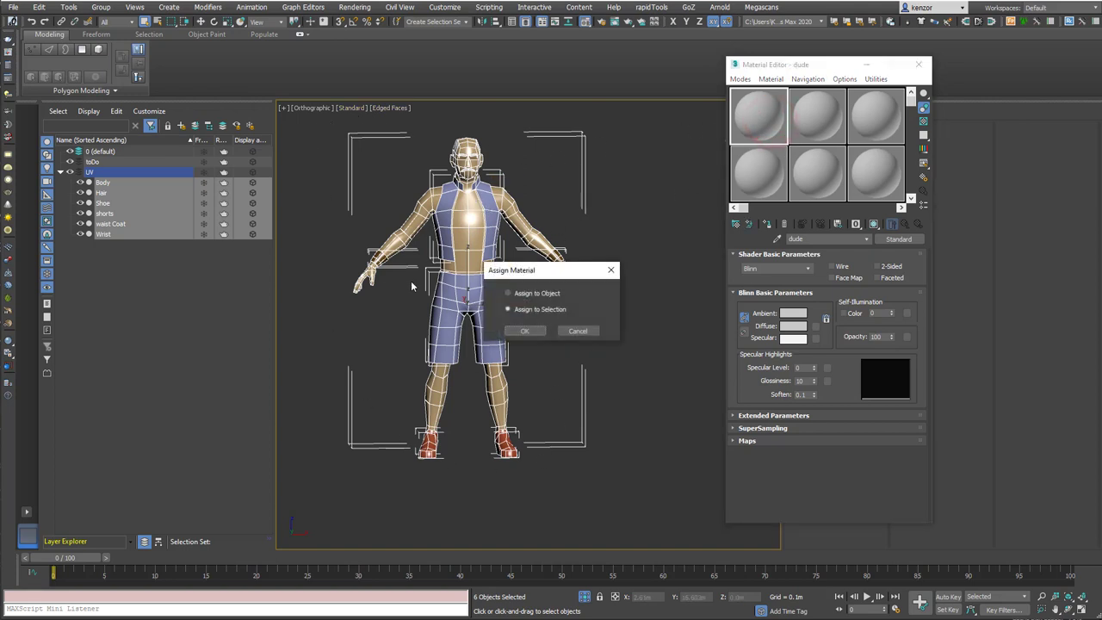
pyautogui.click(524, 331)
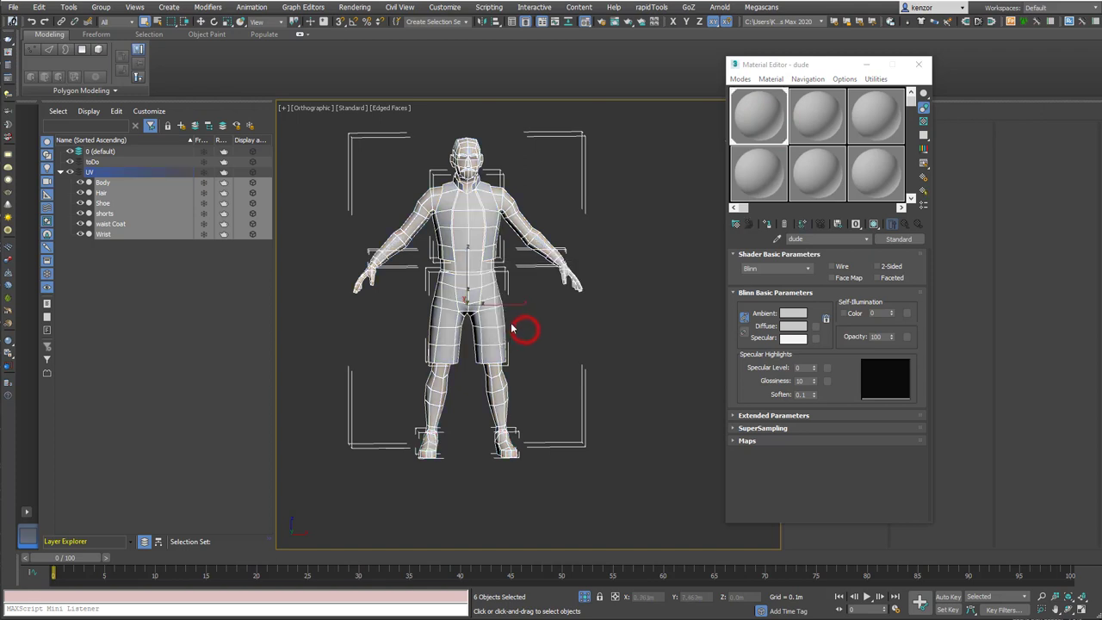
pyautogui.click(920, 65)
# Export the character to FBX, overwriting the existing dude_paint.fbx.
pyautogui.press('z')
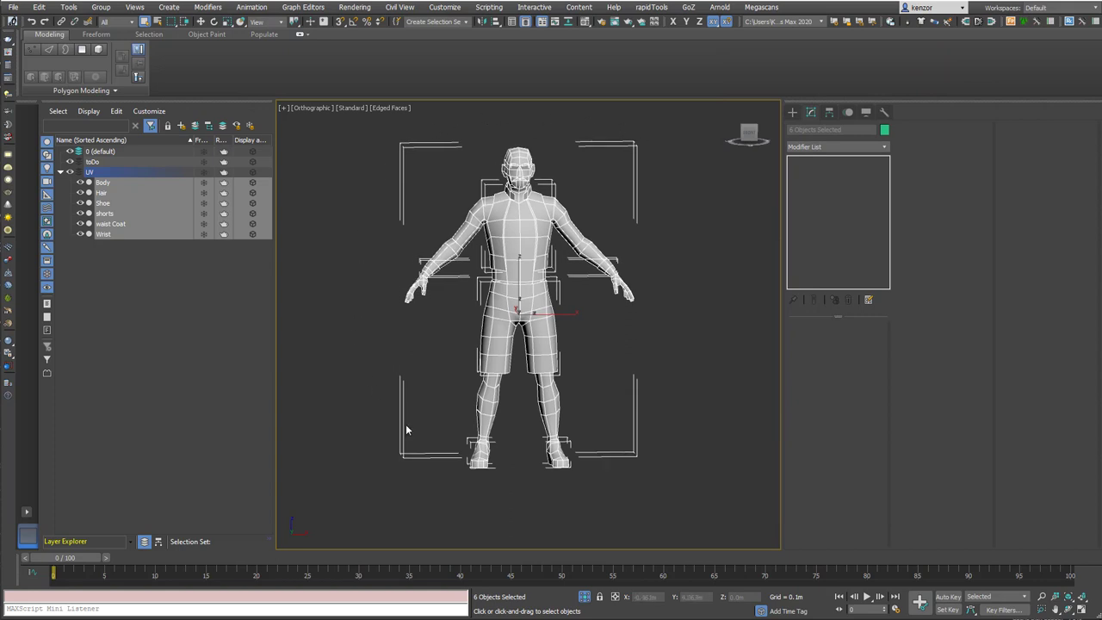
pyautogui.click(13, 7)
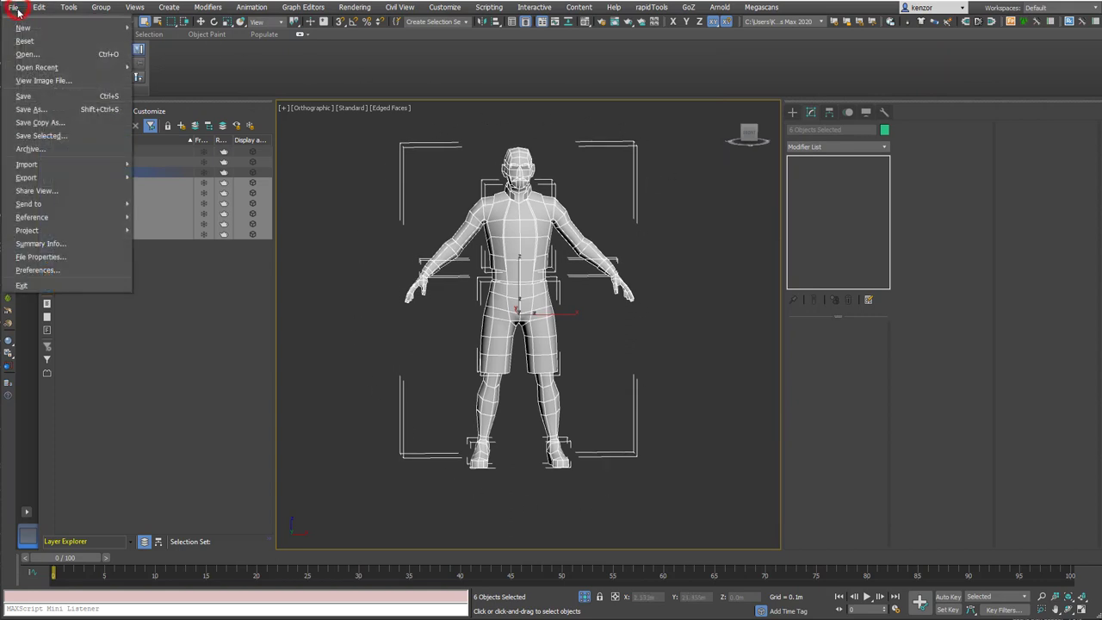
pyautogui.click(64, 164)
pyautogui.click(192, 189)
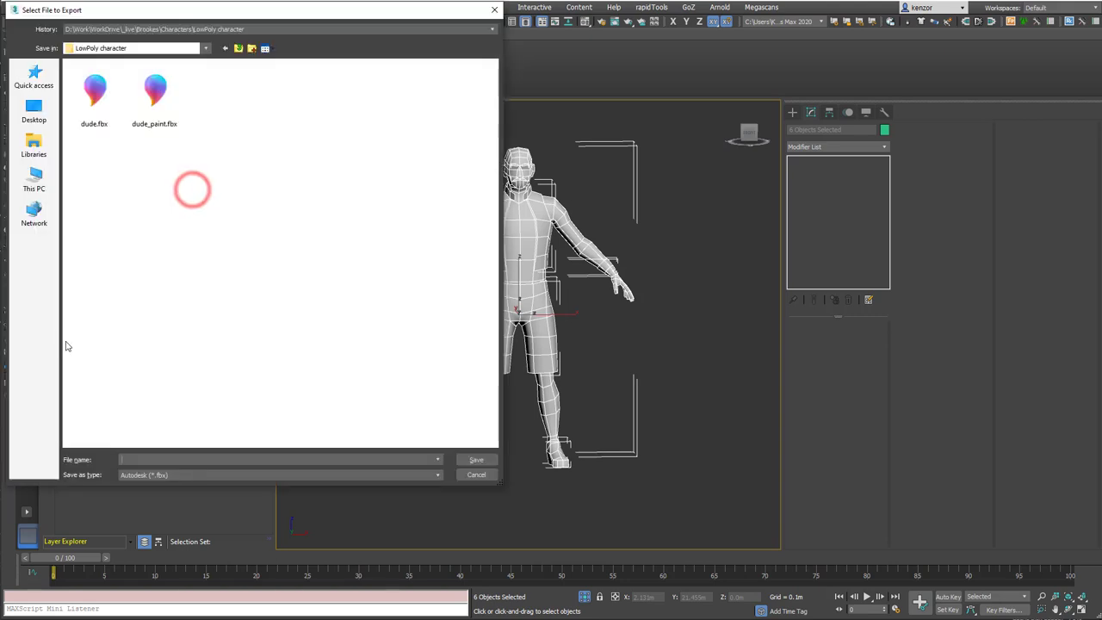
pyautogui.click(156, 96)
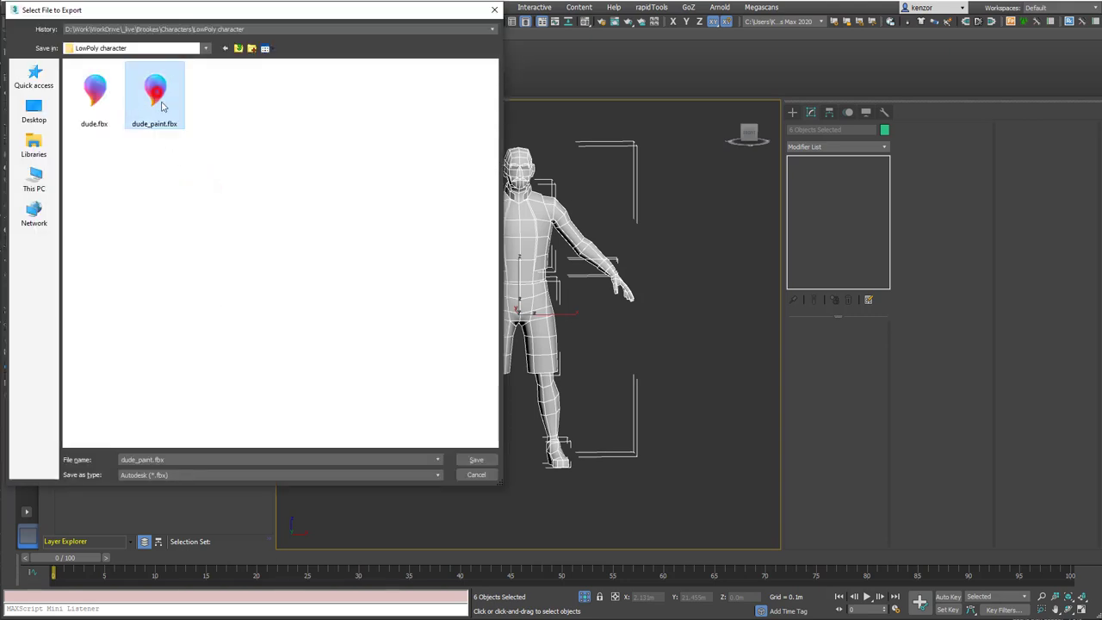
pyautogui.click(489, 462)
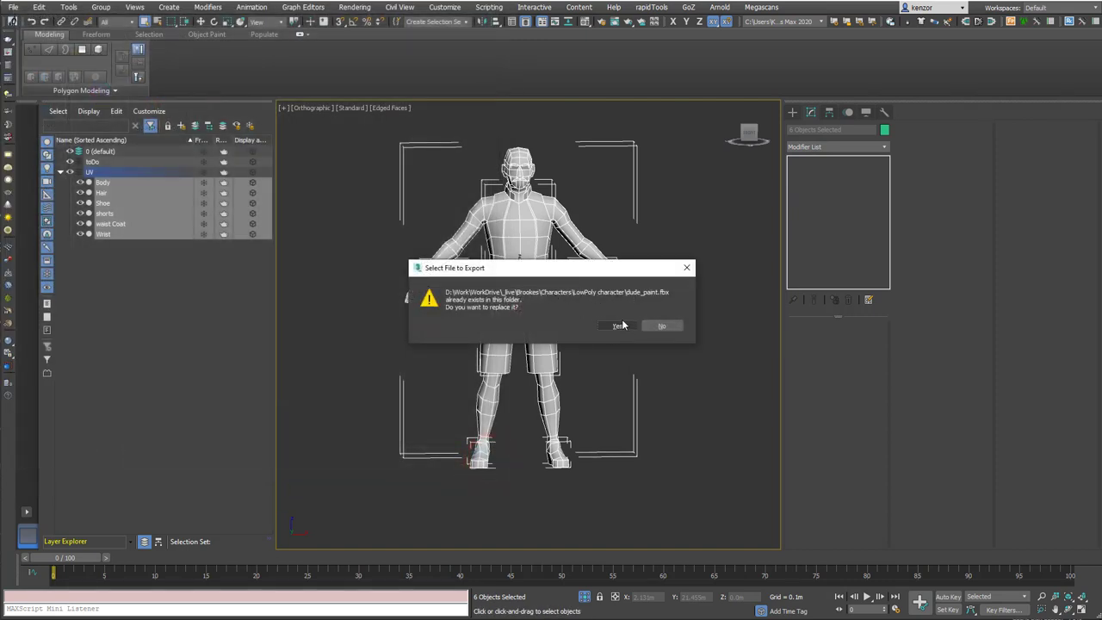
pyautogui.click(620, 325)
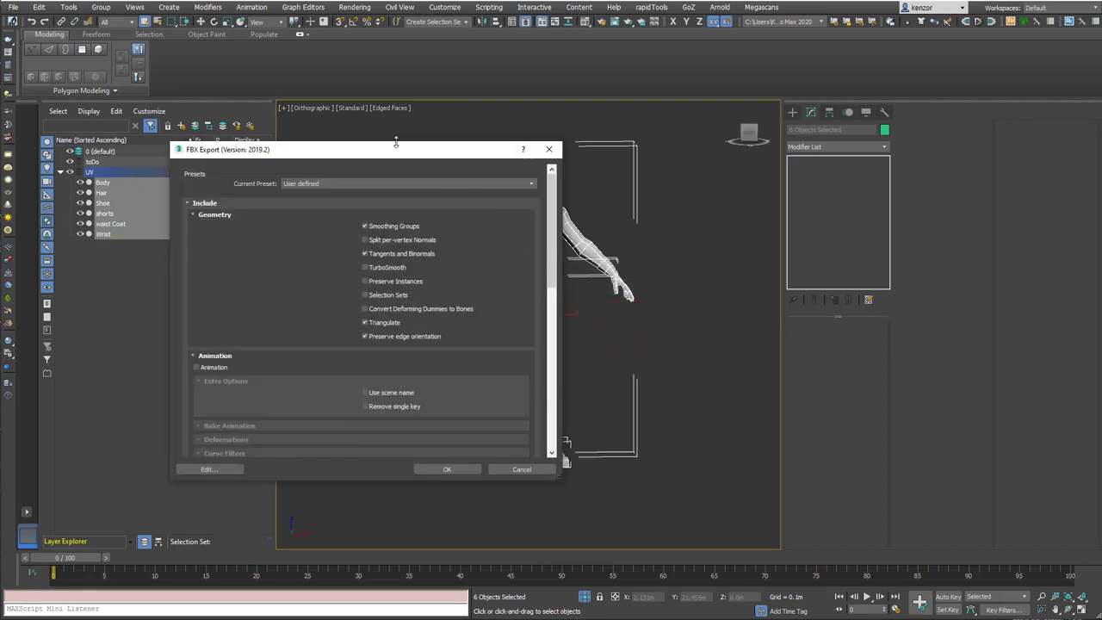
# Accept the FBX settings: triangulated geometry, Y-up, binary FBX 2014/2015.
pyautogui.moveTo(394, 151); pyautogui.dragTo(472, 136)
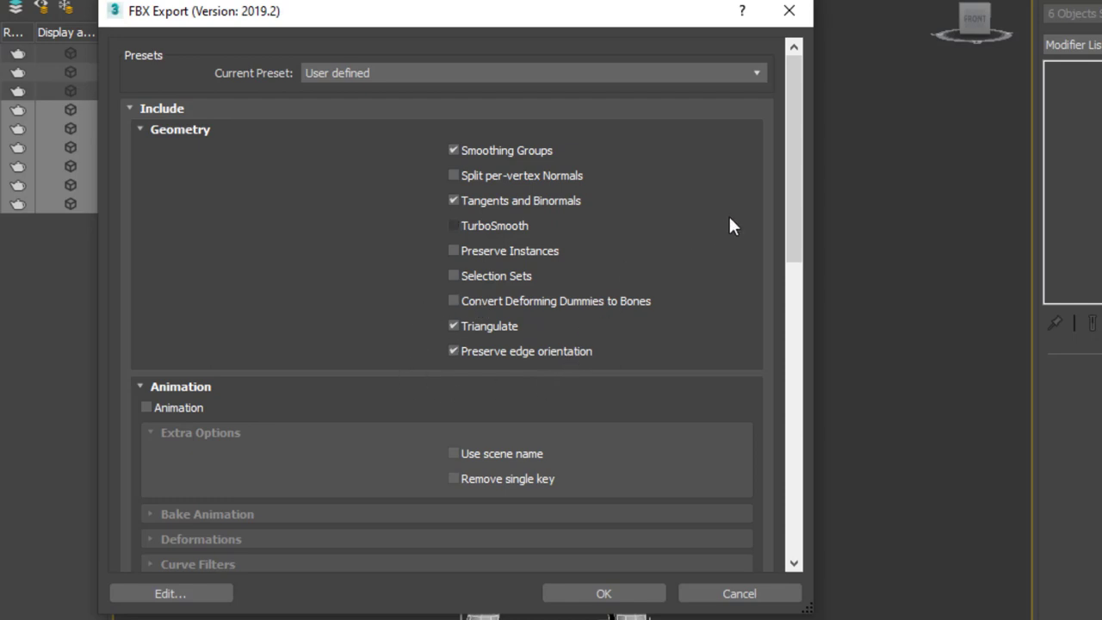
pyautogui.moveTo(794, 173); pyautogui.dragTo(818, 482)
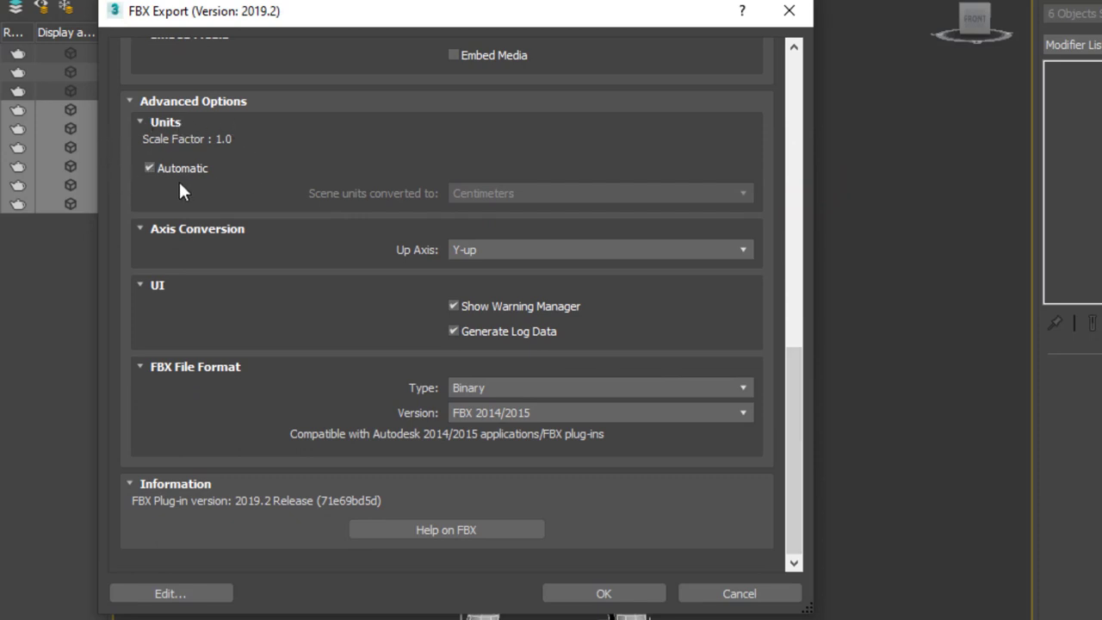
pyautogui.click(623, 598)
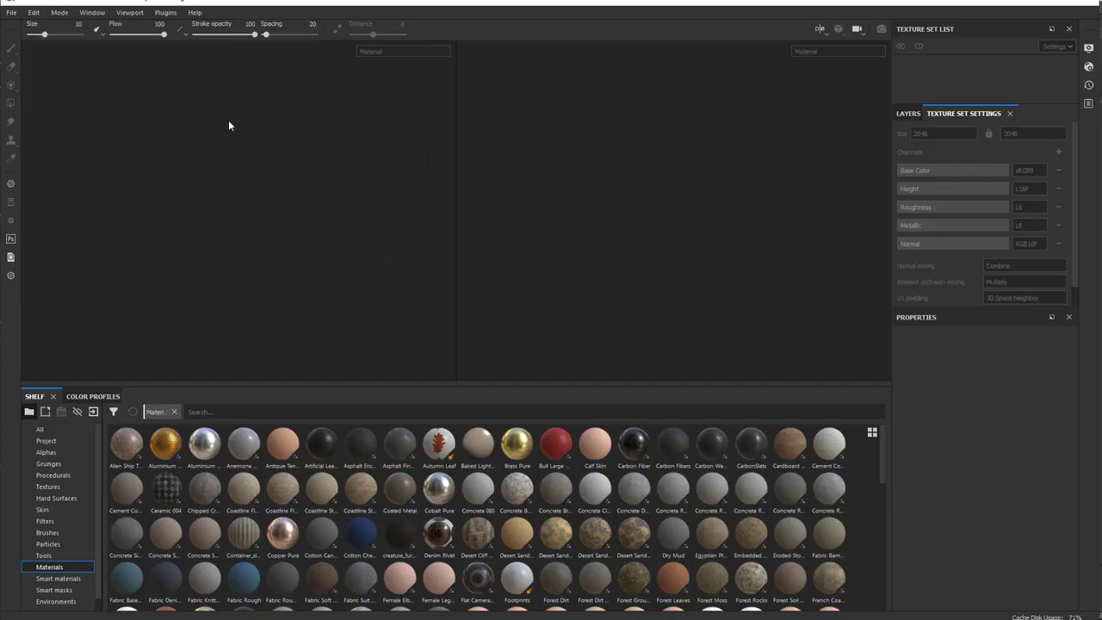
# Start a new Substance Painter project using dude_paint.fbx as the mesh.
pyautogui.click(12, 12)
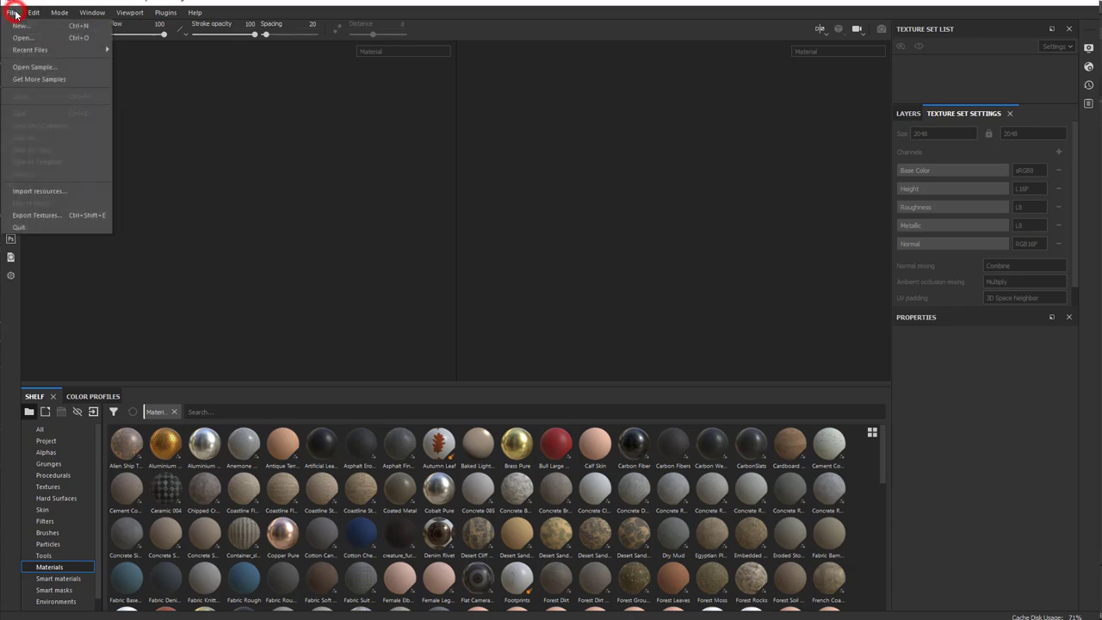
pyautogui.click(19, 26)
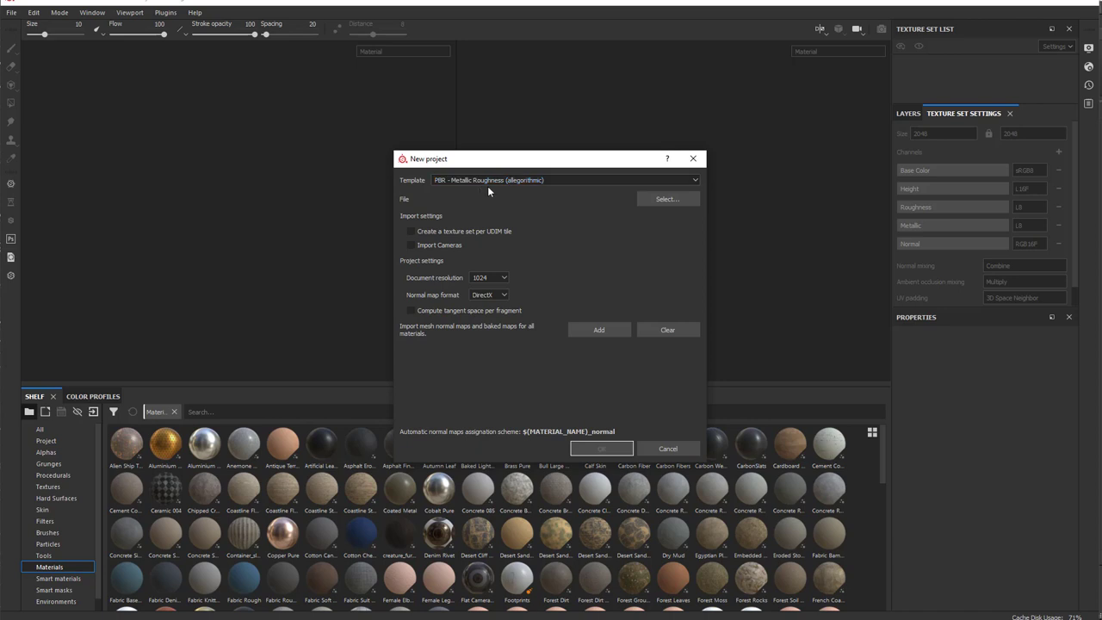
pyautogui.click(668, 205)
pyautogui.click(591, 256)
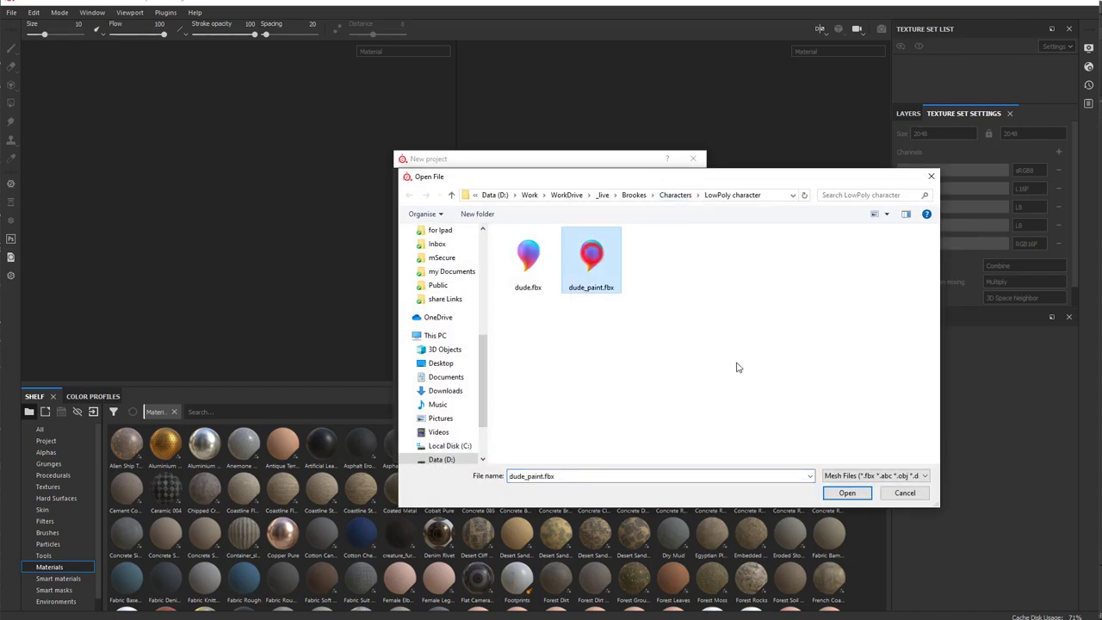
pyautogui.click(831, 492)
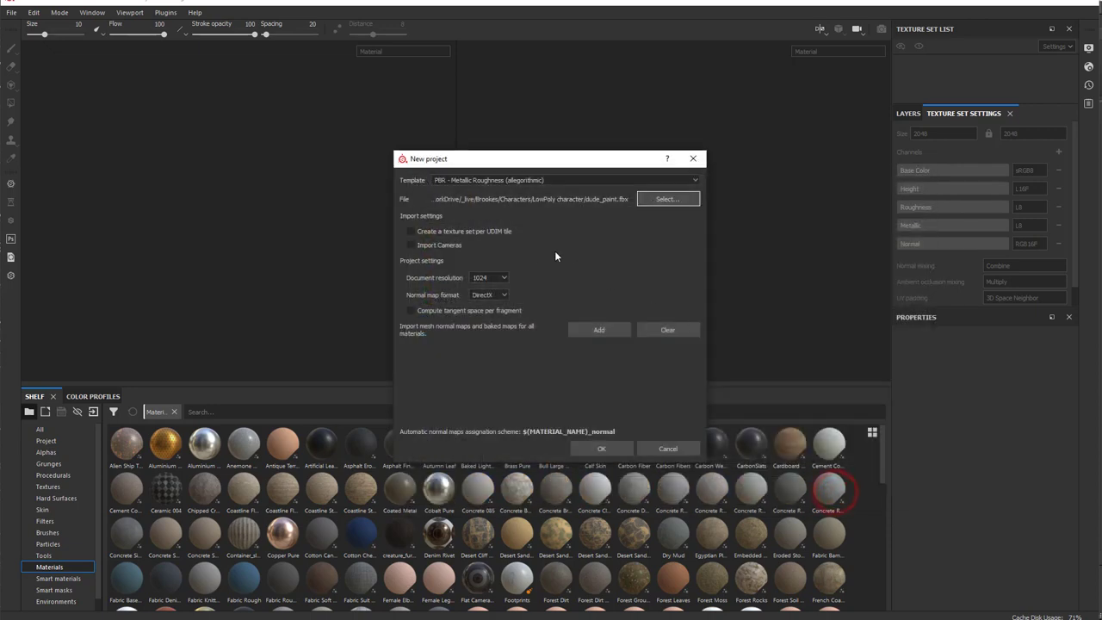
# Set the document resolution to 2048 and create the project.
pyautogui.click(503, 276)
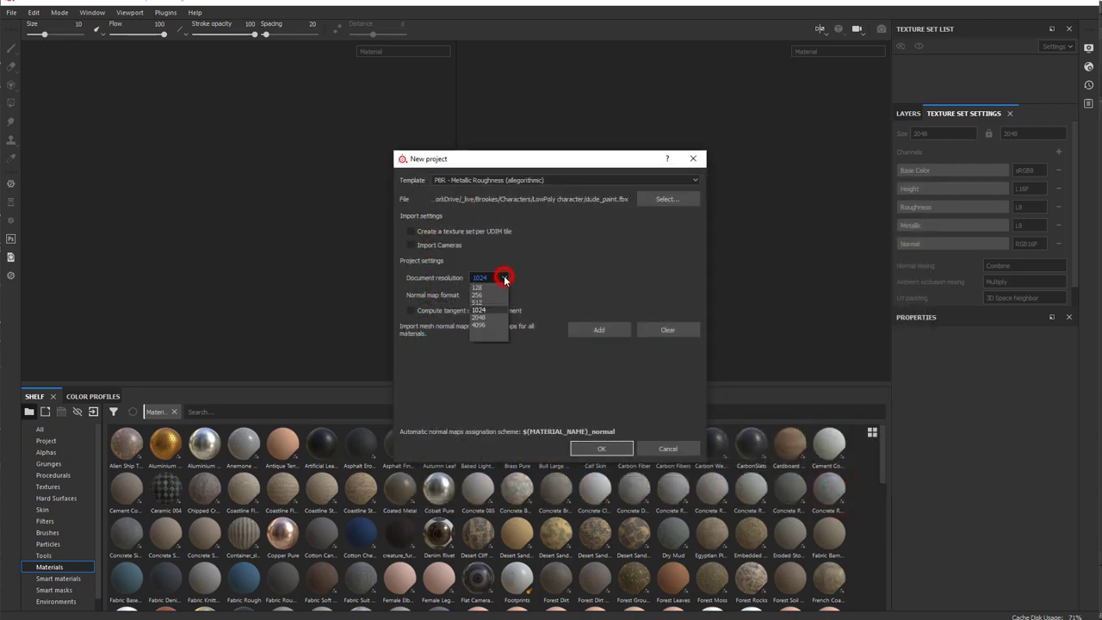
pyautogui.click(488, 318)
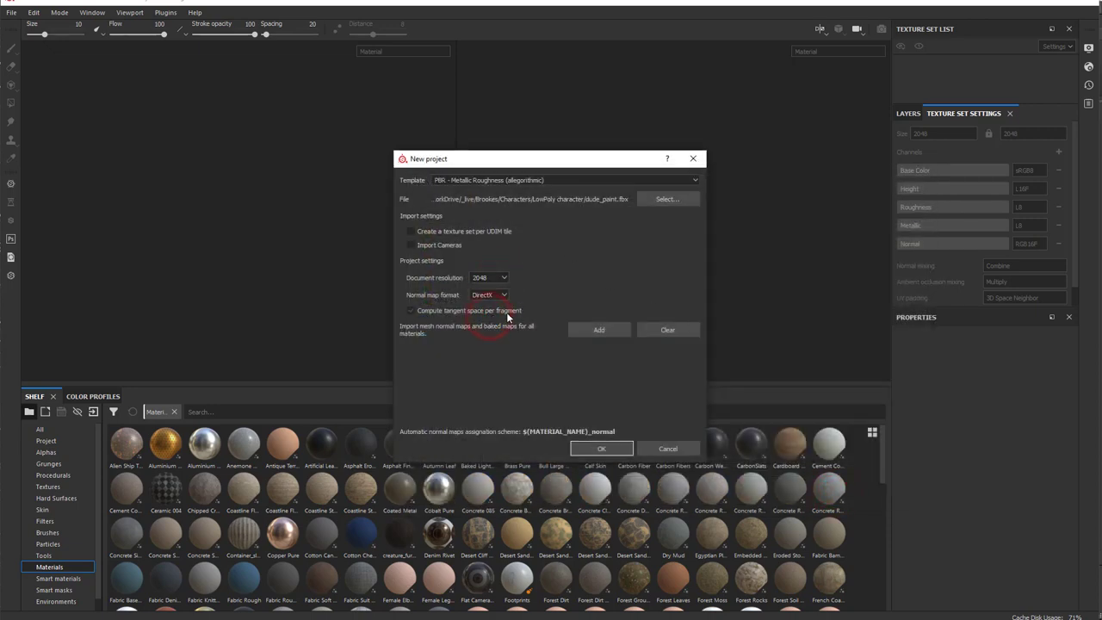
pyautogui.click(600, 448)
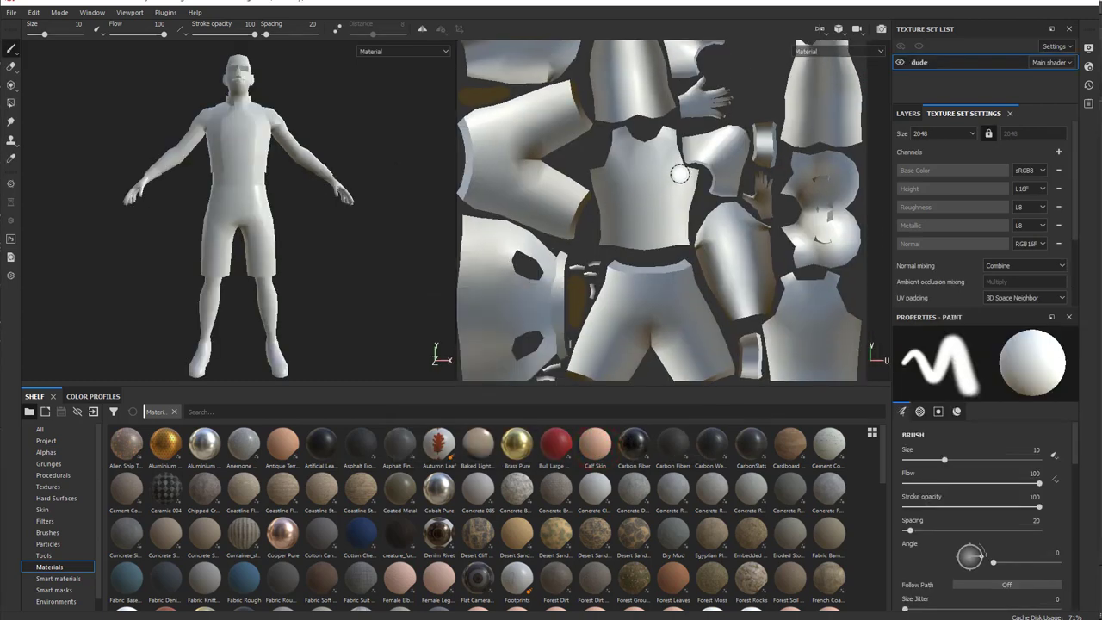
# Orbit the character, make the dude texture set active and scroll its settings to Mesh maps.
pyautogui.keyDown('alt'); pyautogui.moveTo(393, 167); pyautogui.dragTo(386, 207); pyautogui.keyUp('alt')
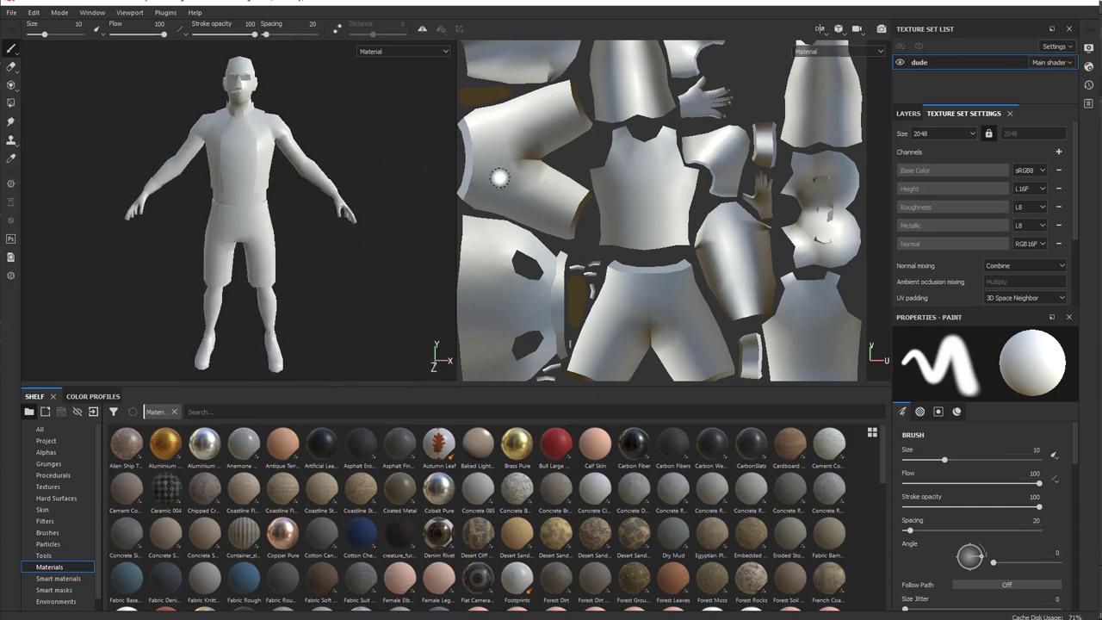
pyautogui.click(910, 62)
pyautogui.scroll(-2, 1072, 178)
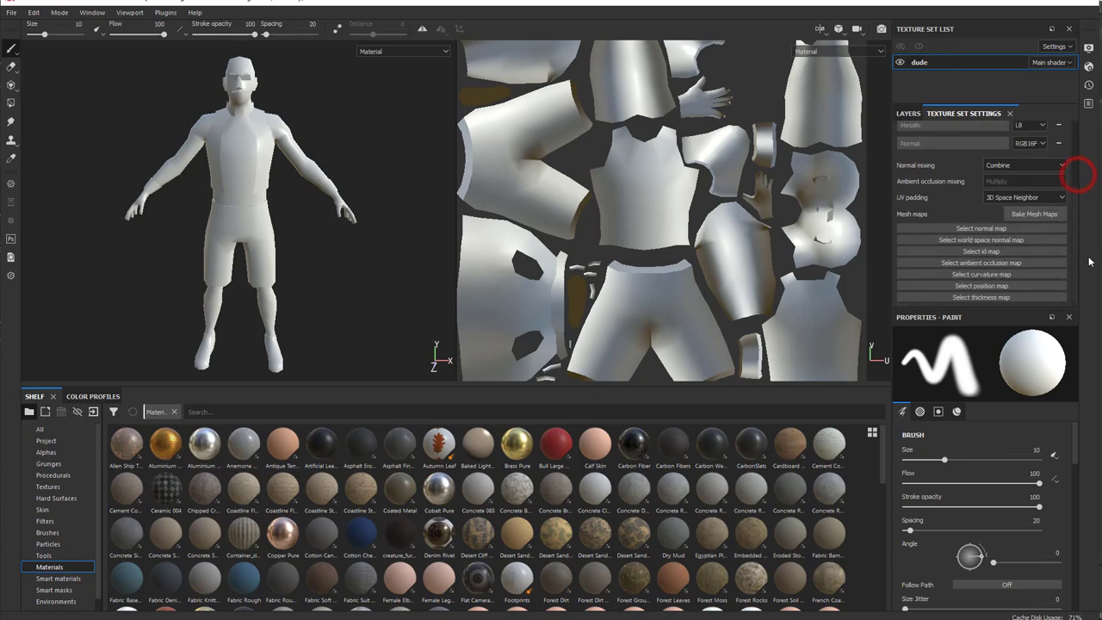
# In Bake Mesh Maps, set output size 2048 and use the low poly mesh as high poly.
pyautogui.click(1034, 215)
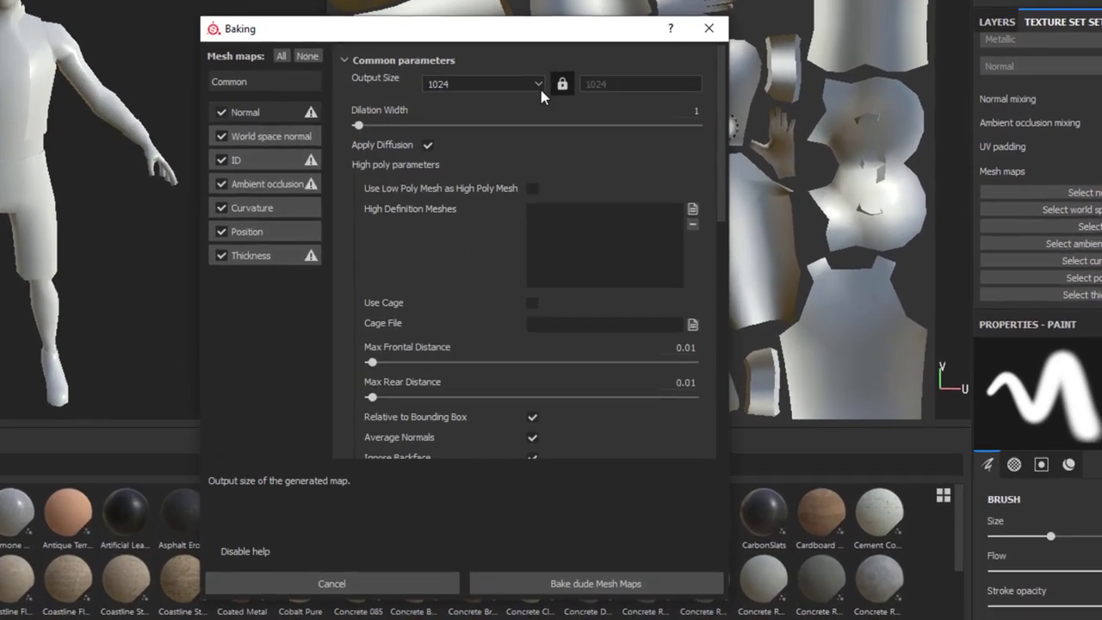
pyautogui.click(592, 145)
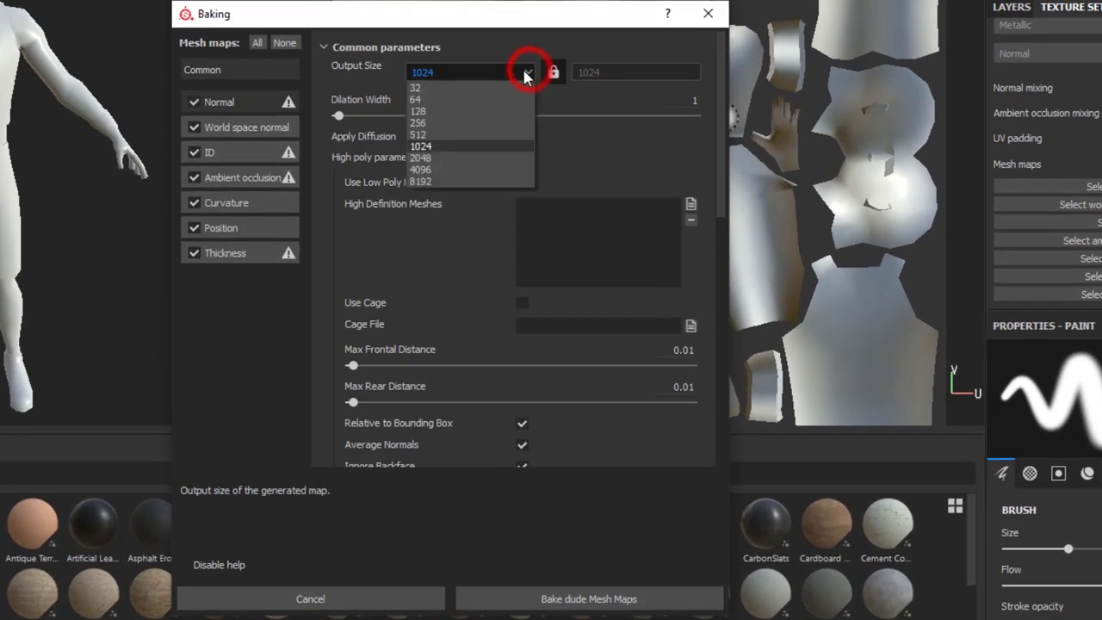
pyautogui.click(421, 159)
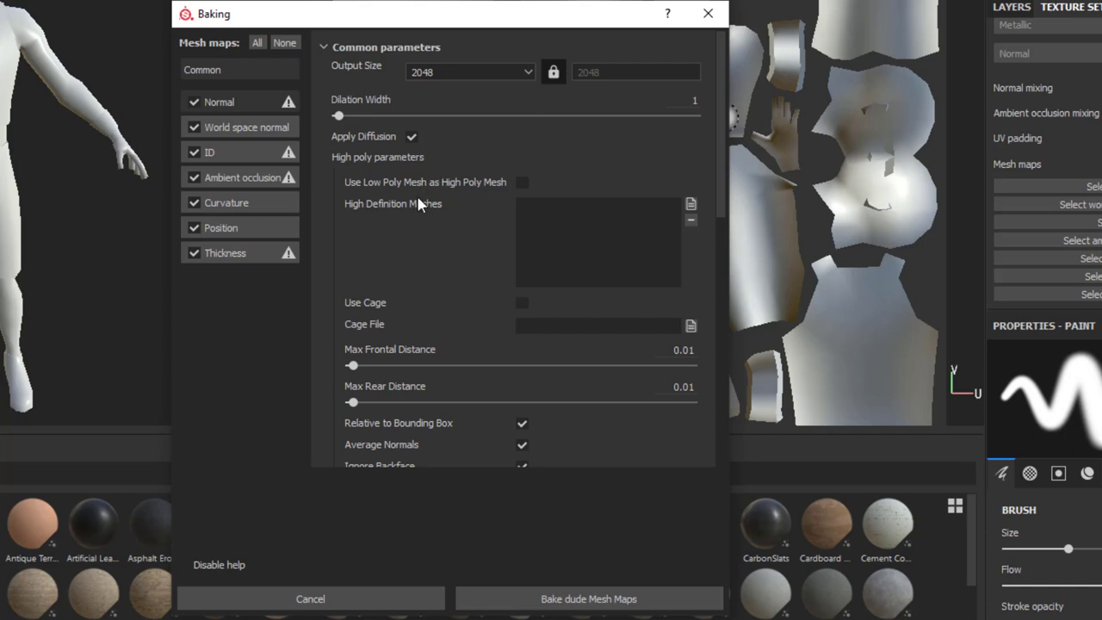
pyautogui.click(523, 181)
pyautogui.moveTo(722, 209); pyautogui.dragTo(732, 254)
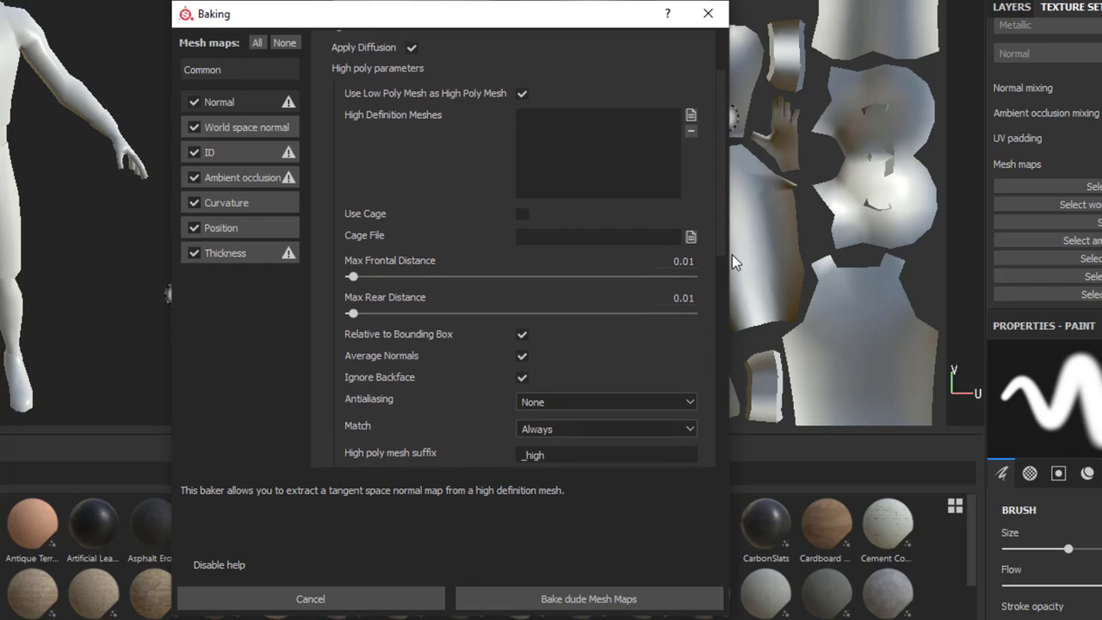
# Exclude the ID, Normal and Thickness maps, then bake the remaining mesh maps.
pyautogui.click(192, 154)
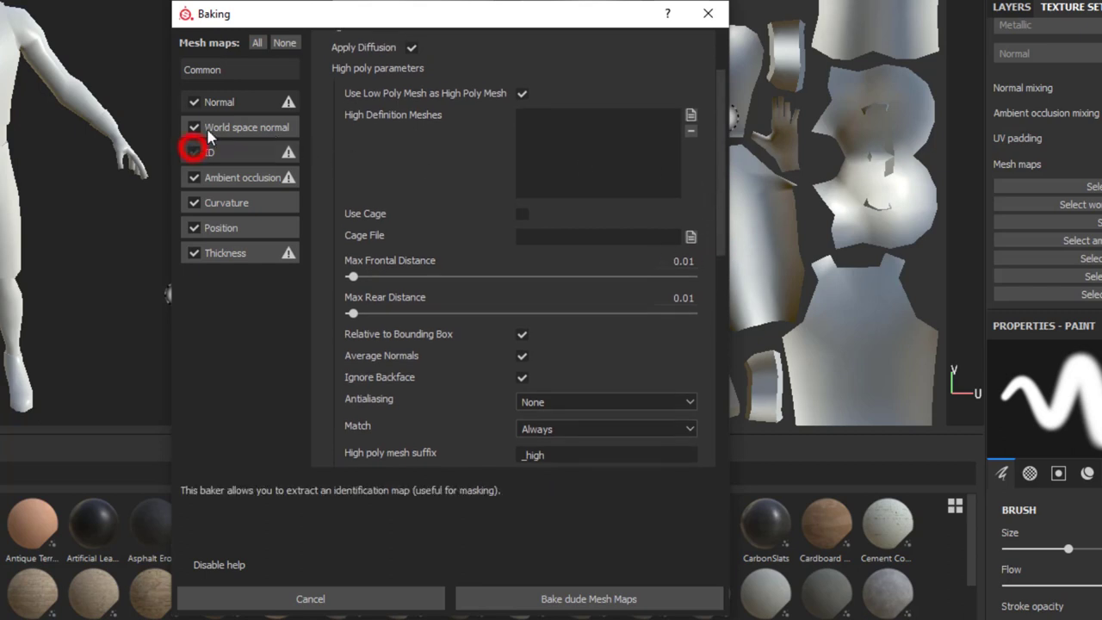
pyautogui.click(194, 102)
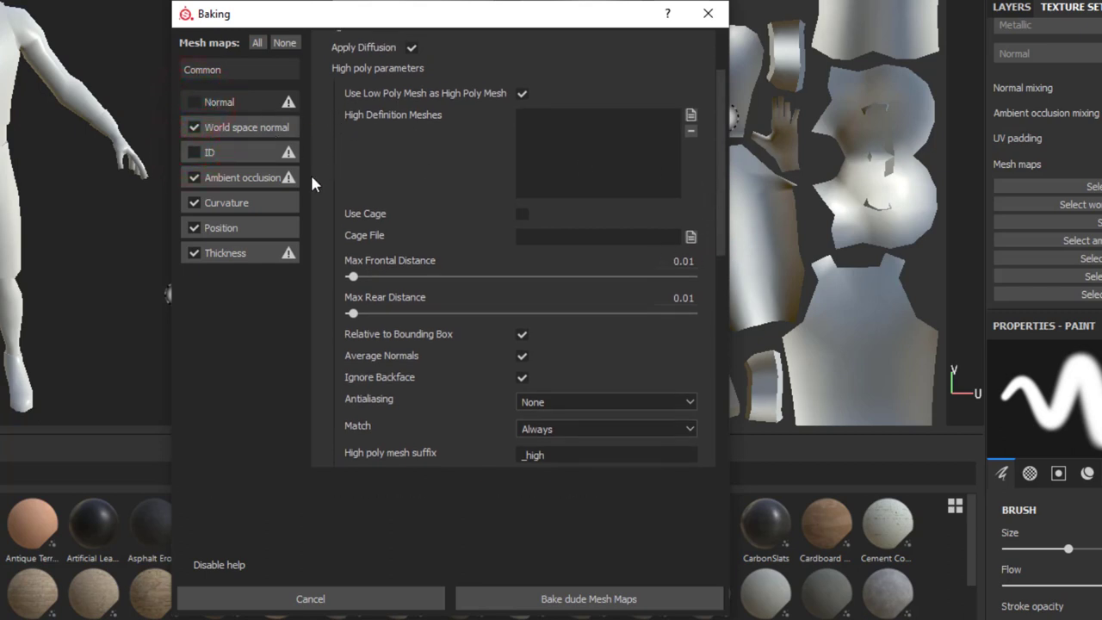
pyautogui.click(194, 253)
pyautogui.moveTo(719, 107); pyautogui.dragTo(719, 319)
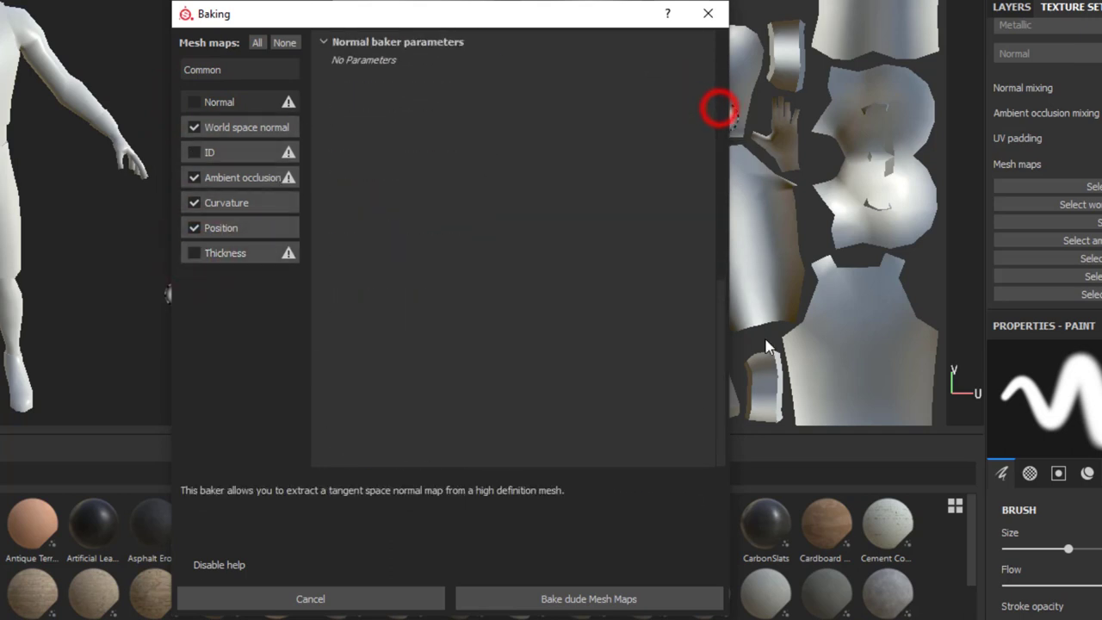
pyautogui.click(560, 601)
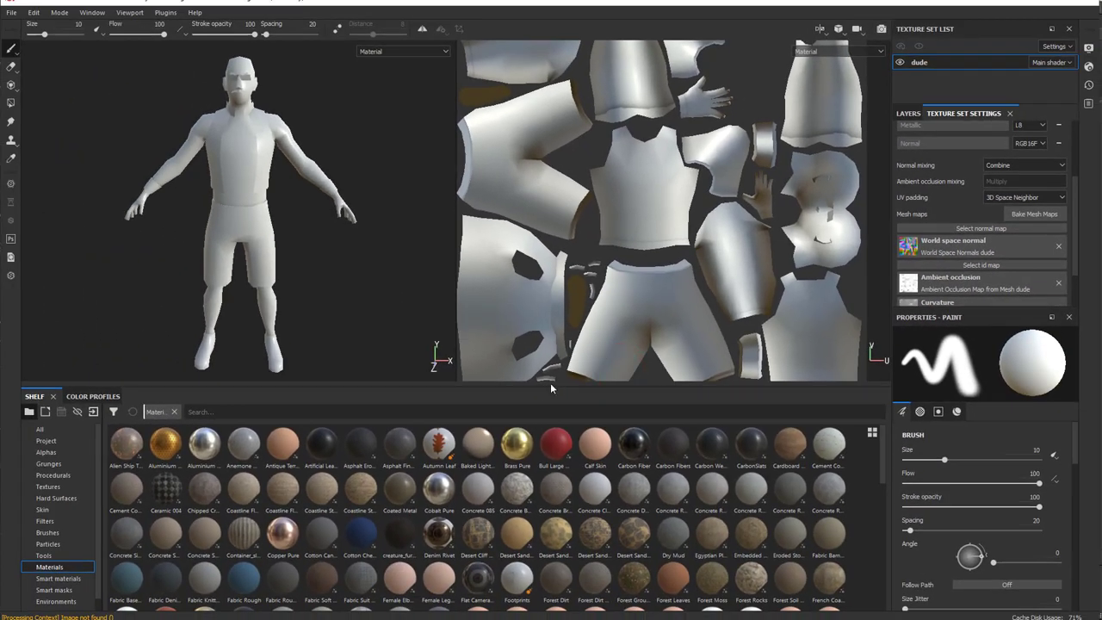
pyautogui.click(440, 52)
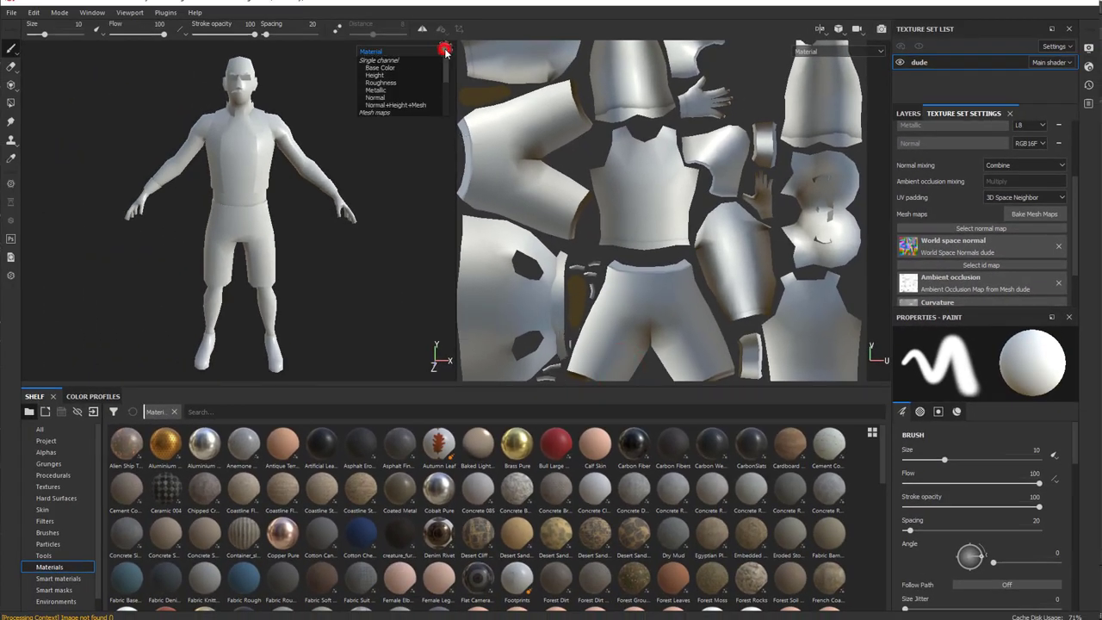
pyautogui.moveTo(446, 69); pyautogui.dragTo(446, 100)
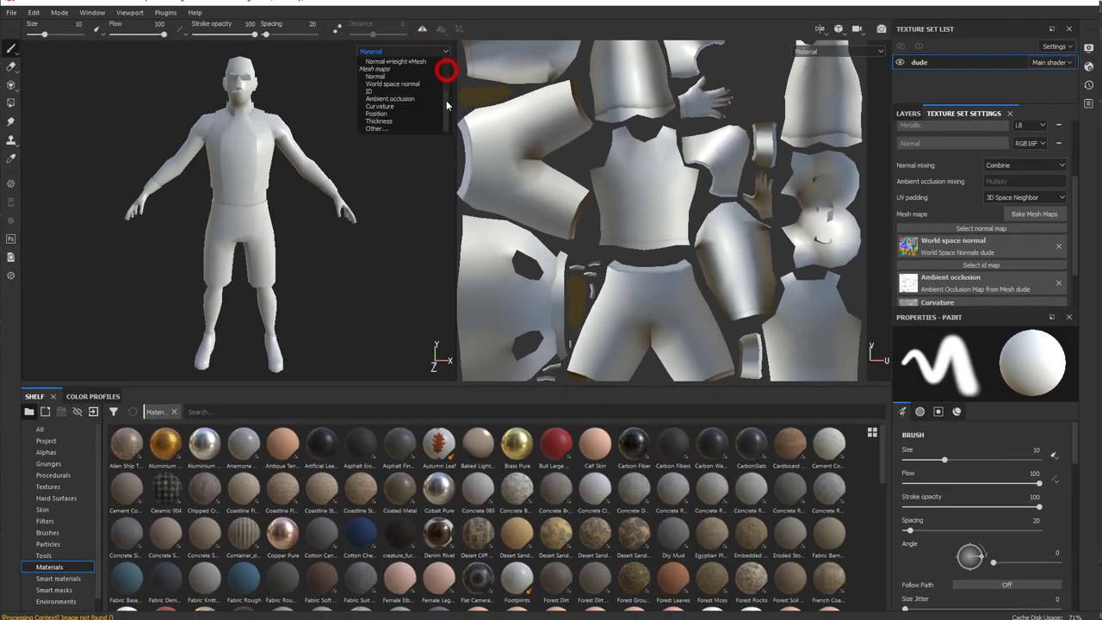
pyautogui.click(413, 76)
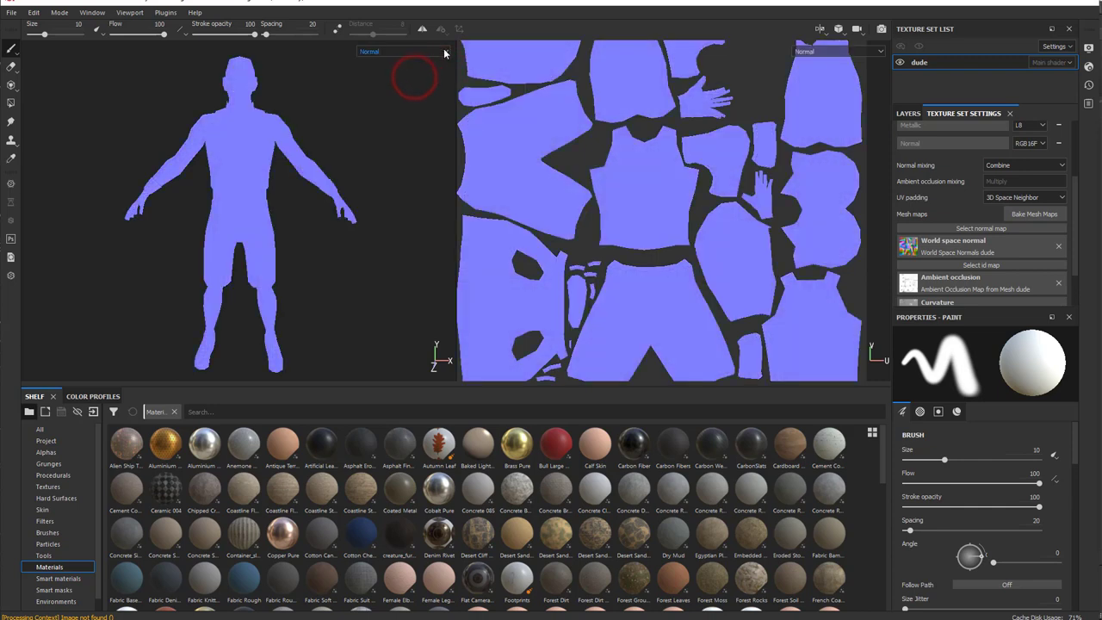
pyautogui.click(443, 50)
pyautogui.click(408, 84)
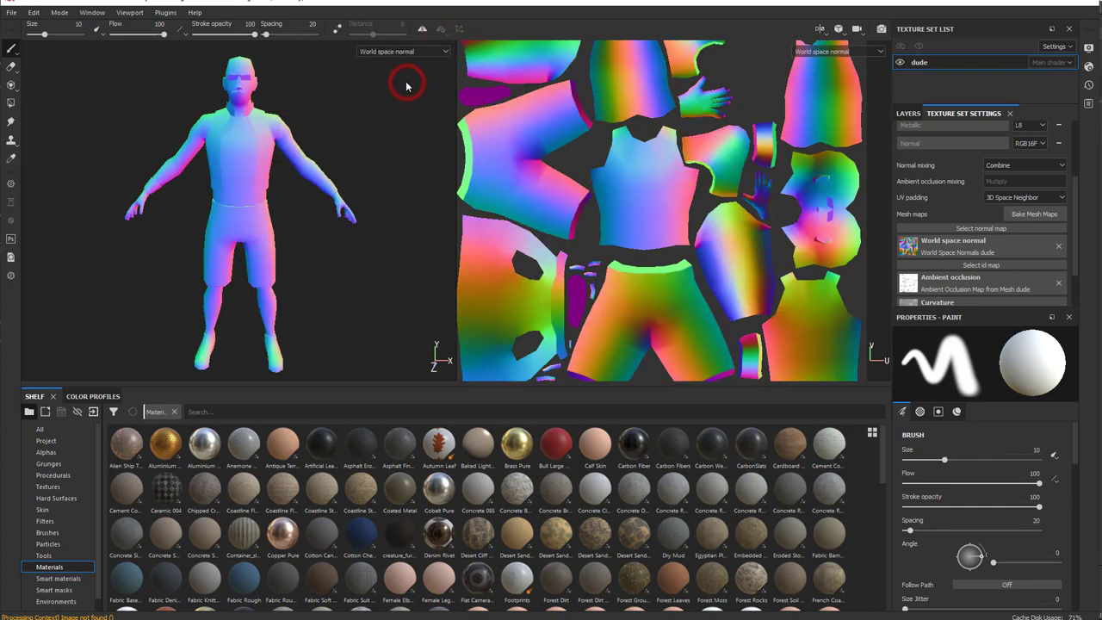
pyautogui.click(446, 52)
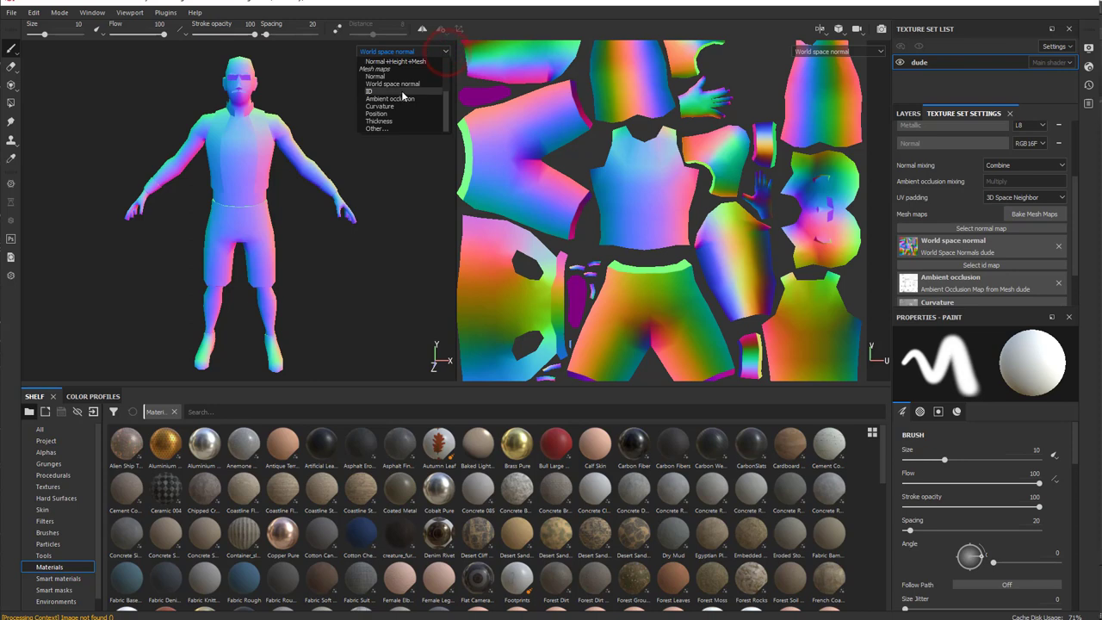
pyautogui.click(403, 91)
pyautogui.click(445, 51)
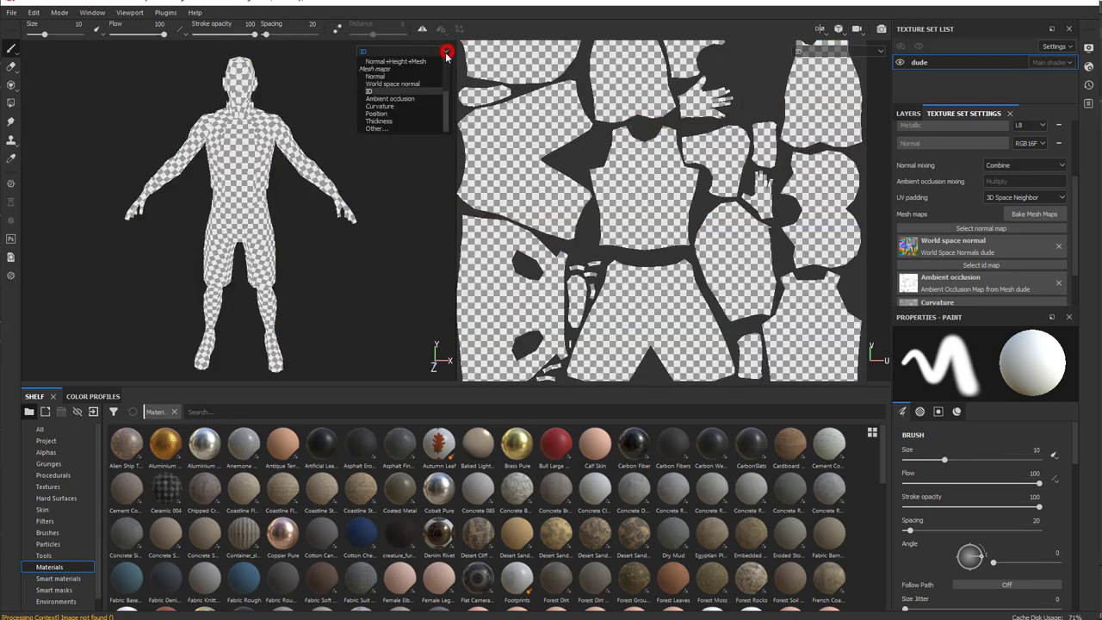
pyautogui.click(402, 98)
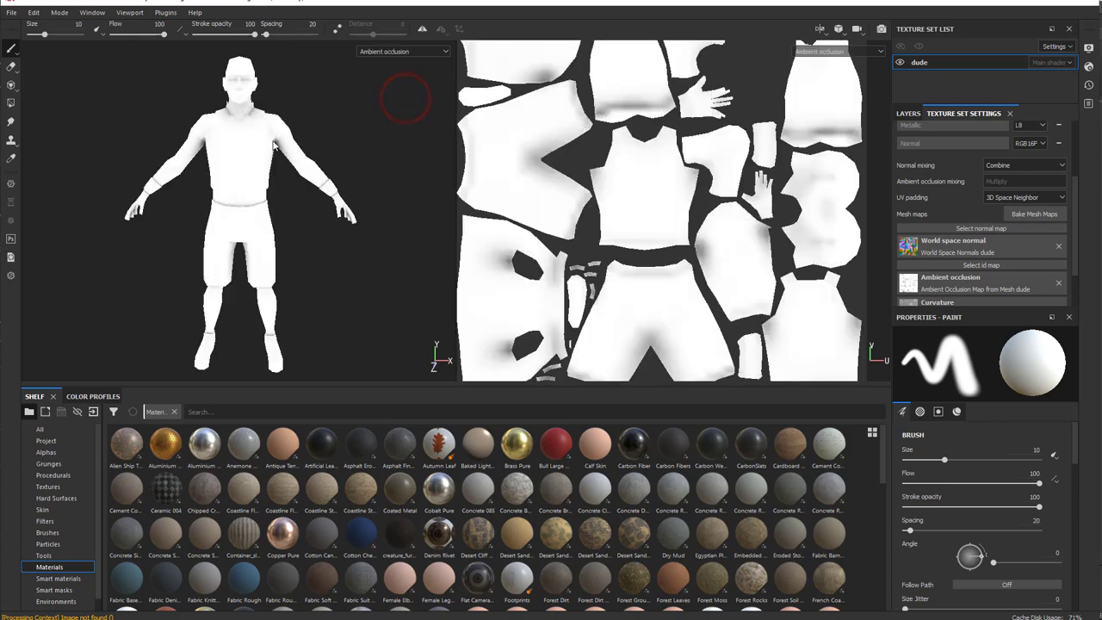
pyautogui.click(444, 51)
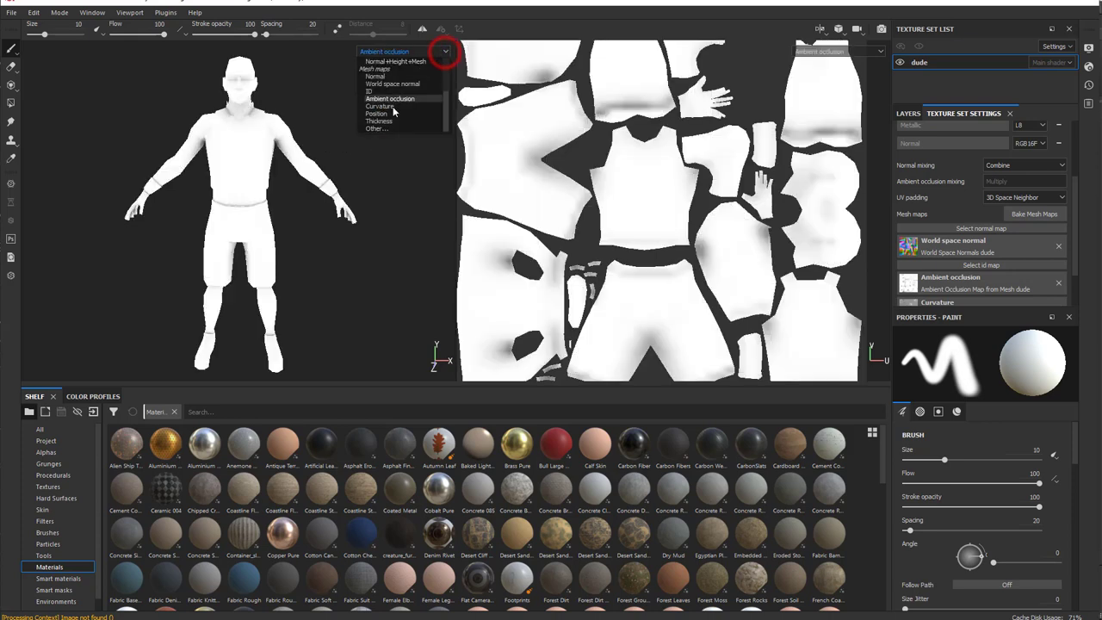
pyautogui.click(397, 108)
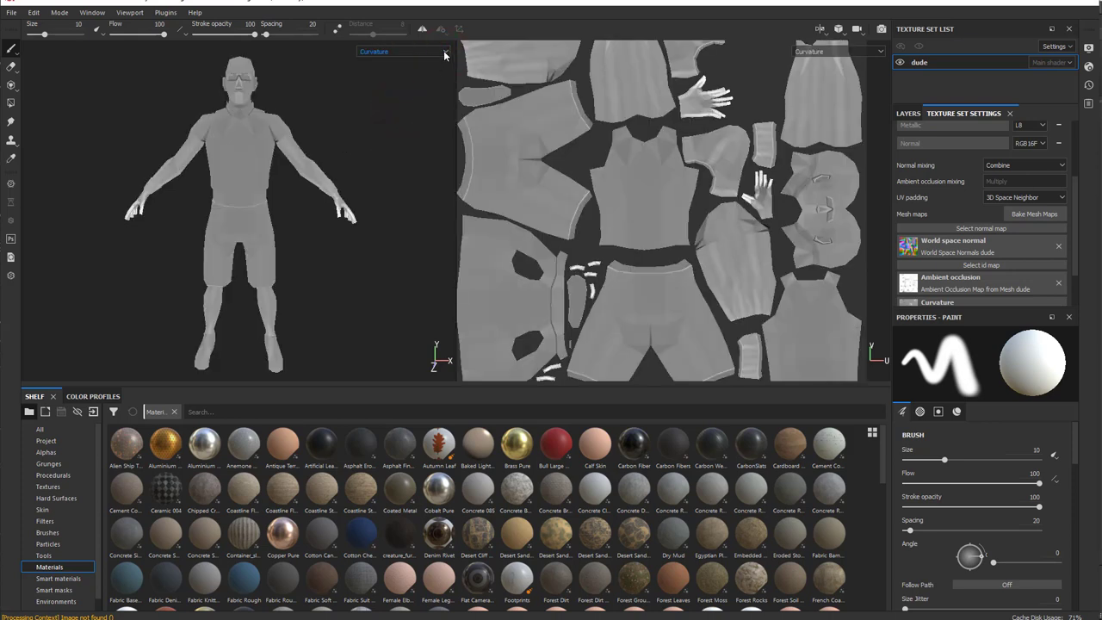
pyautogui.click(445, 52)
pyautogui.click(394, 114)
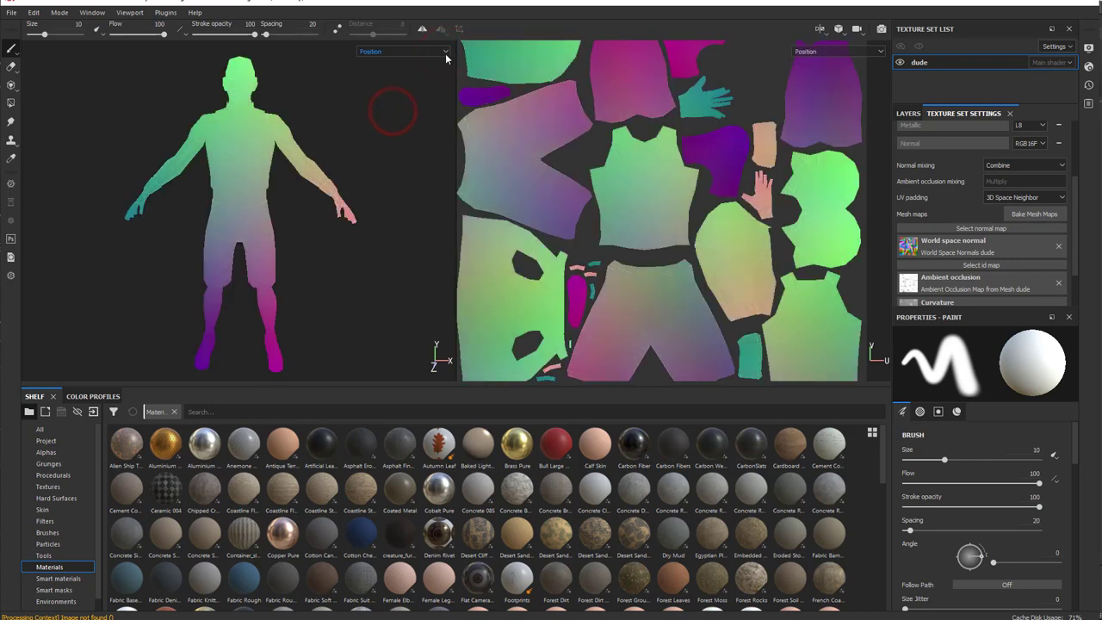
pyautogui.click(445, 52)
pyautogui.click(389, 122)
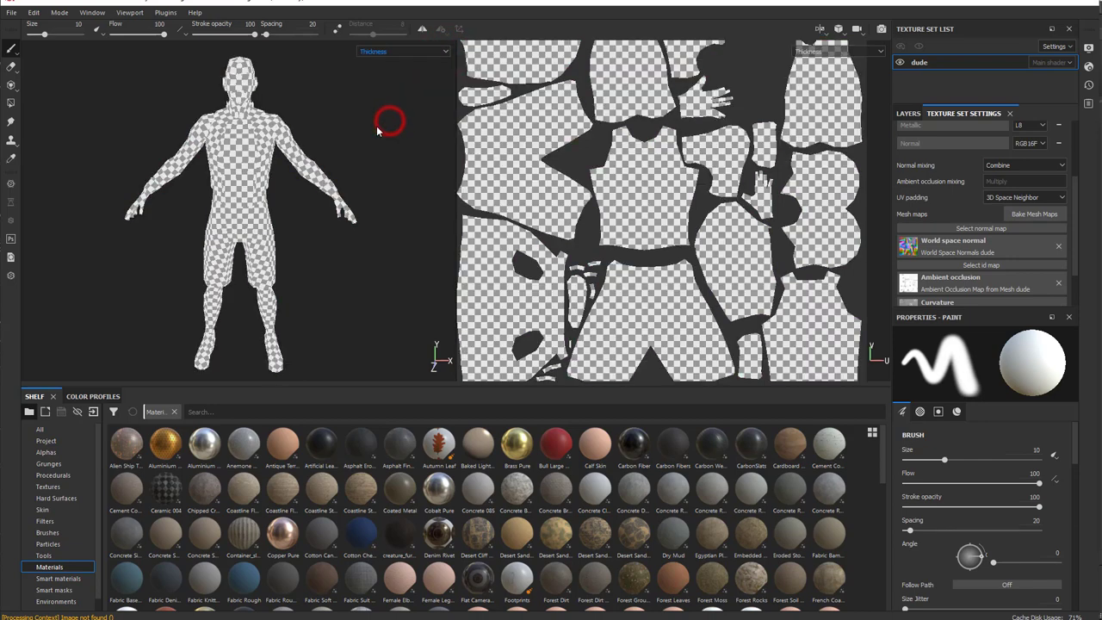
pyautogui.click(443, 52)
pyautogui.click(446, 98)
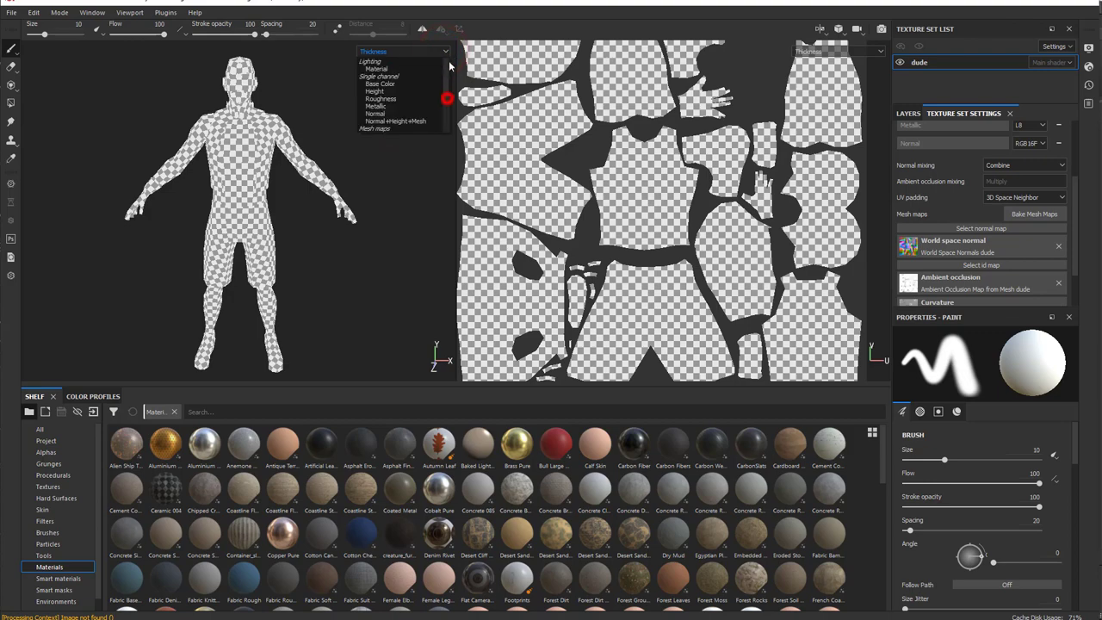
pyautogui.click(391, 70)
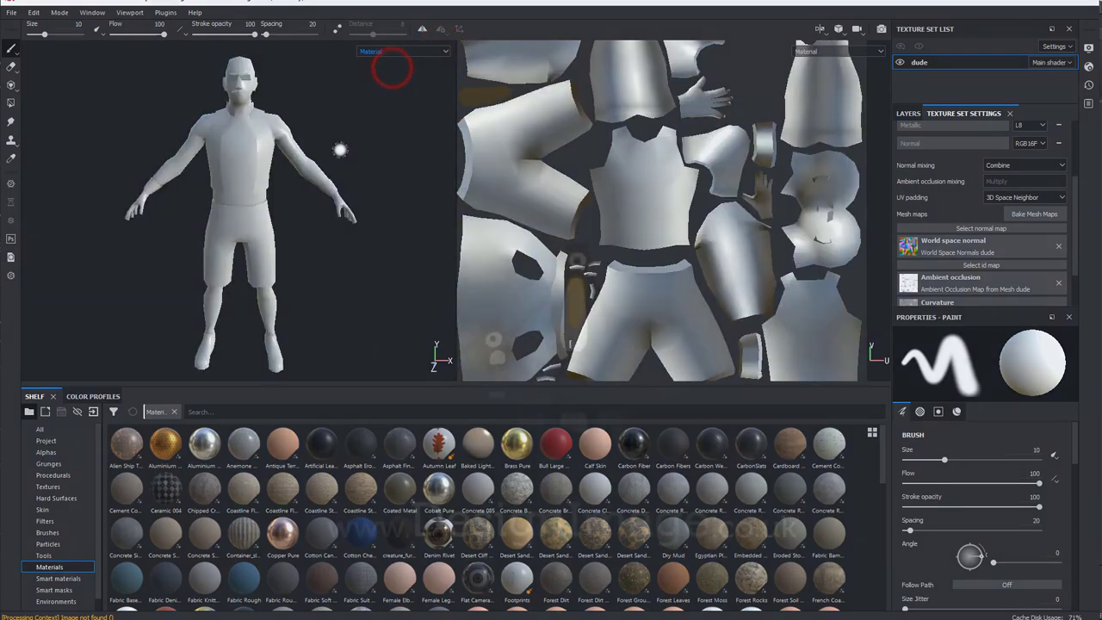